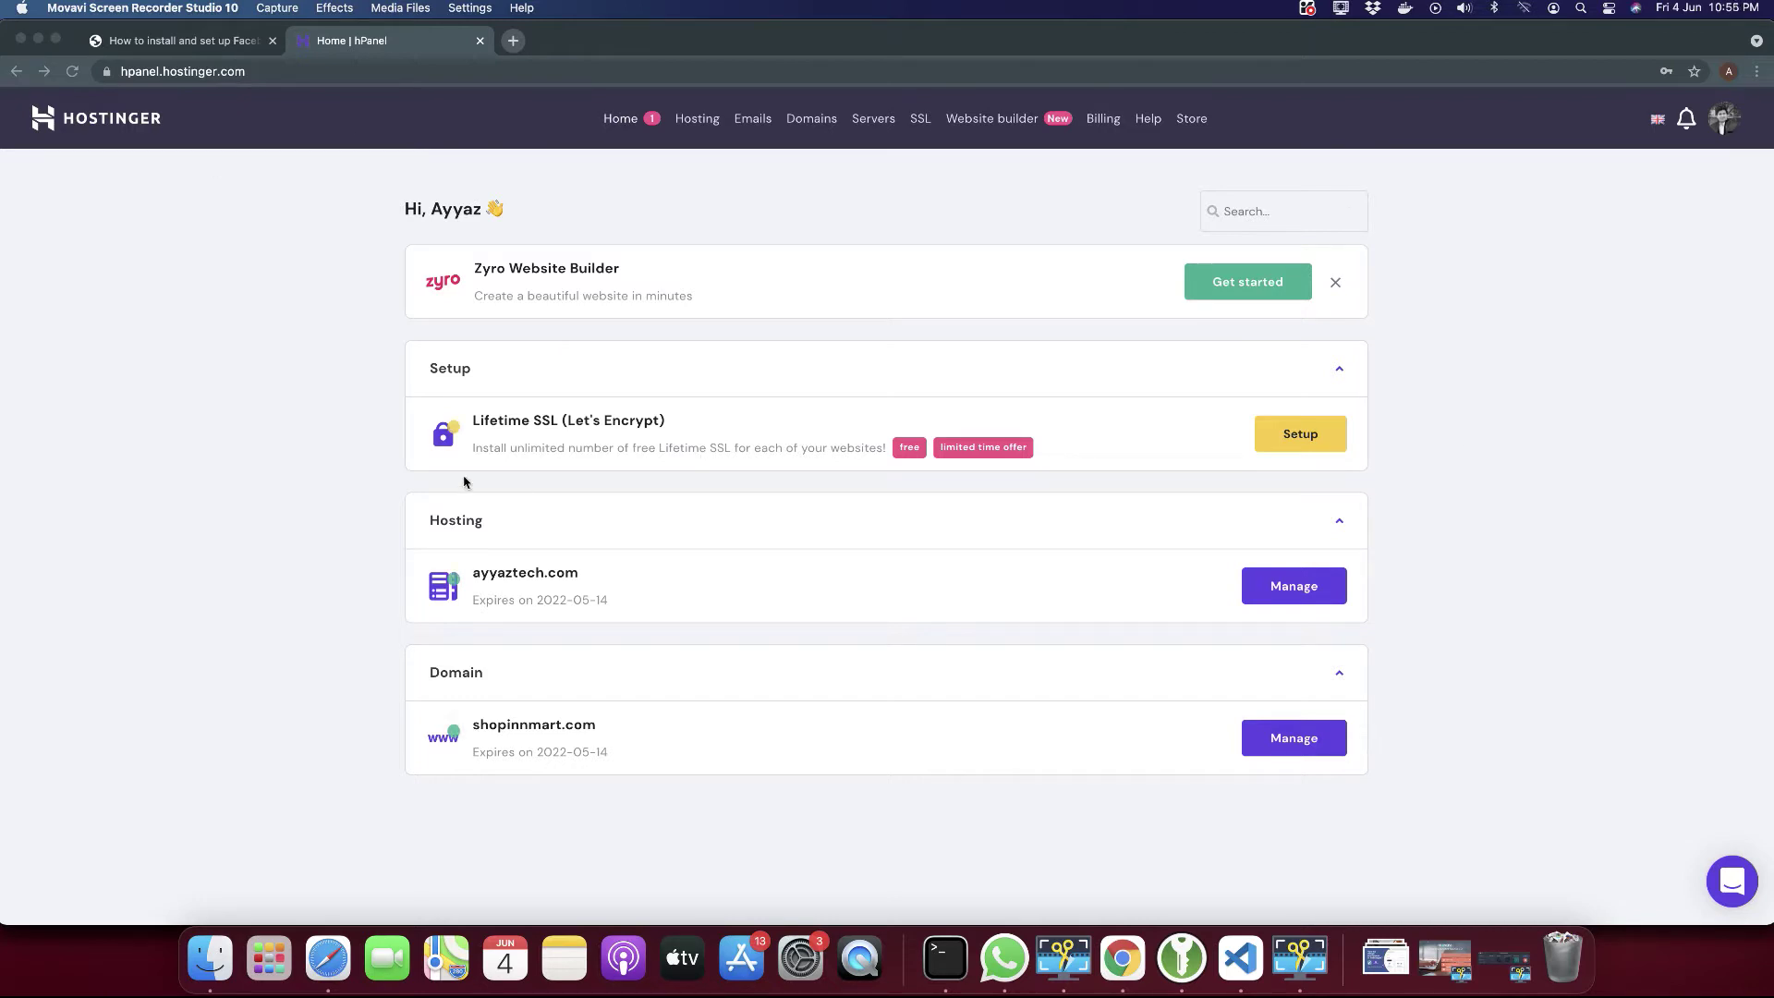
# Go from the ayyaztech.com hosting account to its Subdomains page listing demo and portfolio.
pyautogui.click(476, 574)
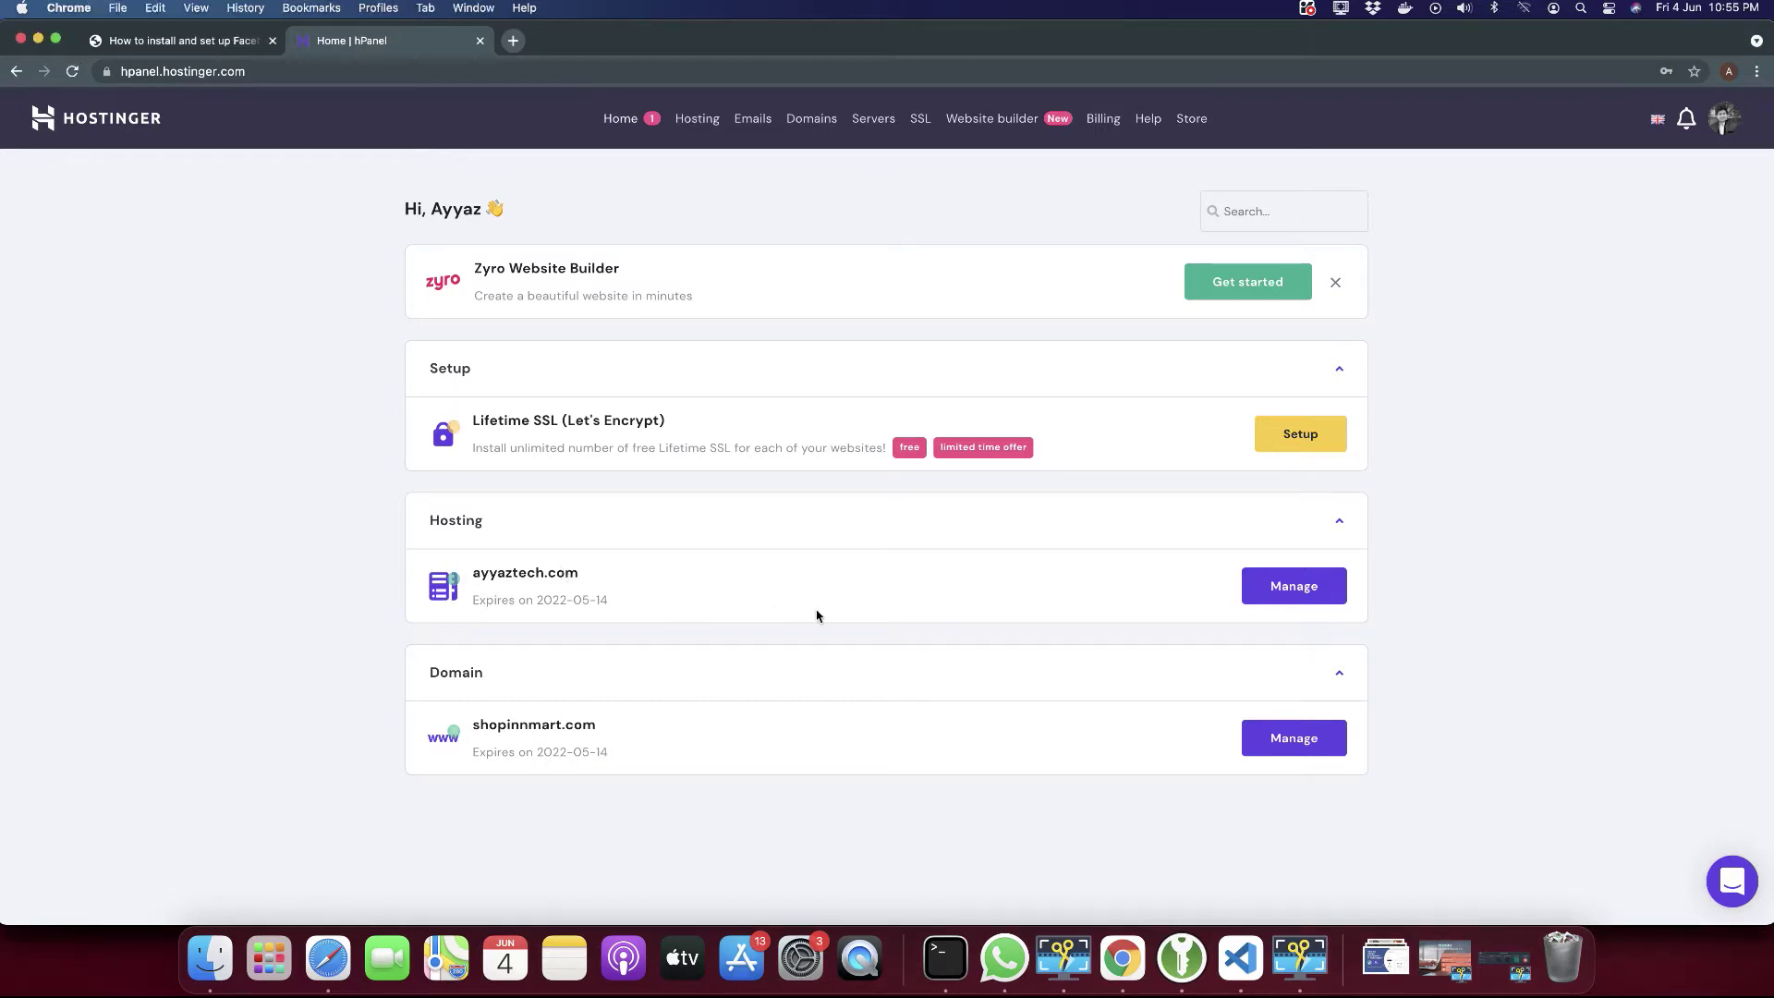
pyautogui.click(1294, 596)
pyautogui.scroll(-2, 726, 488)
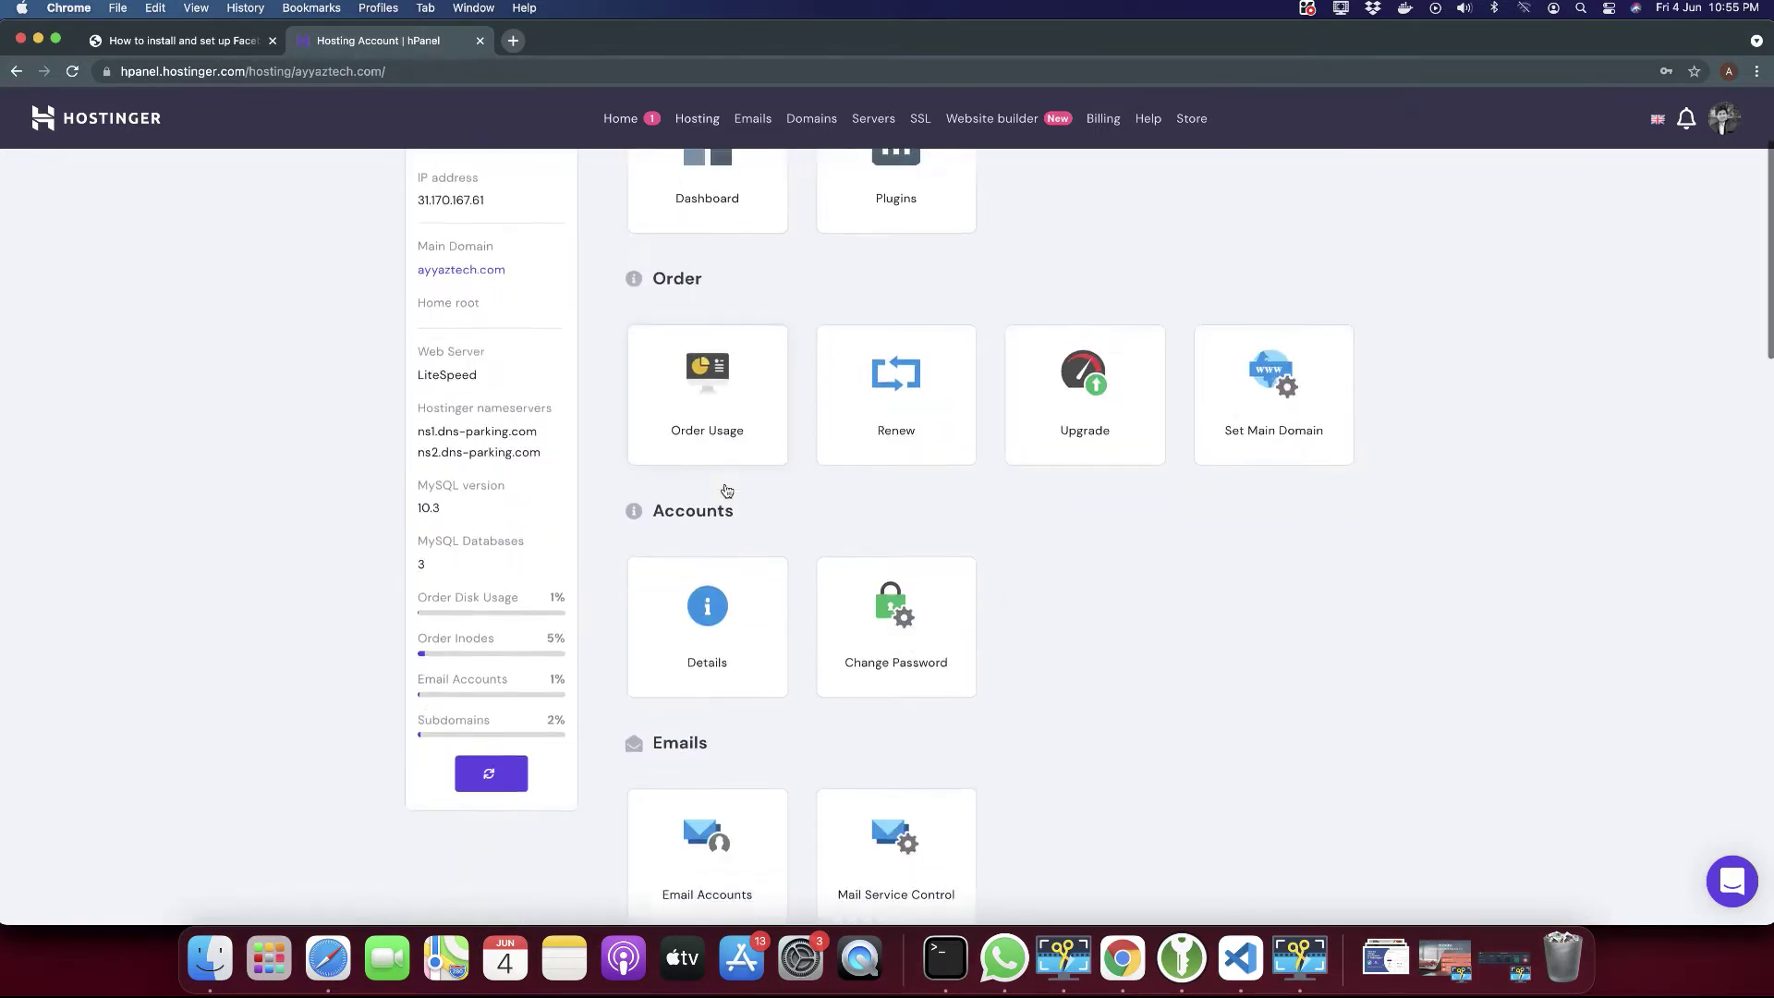
pyautogui.scroll(-1, 726, 488)
pyautogui.scroll(-5, 726, 490)
pyautogui.scroll(-2, 725, 490)
pyautogui.scroll(-2, 726, 490)
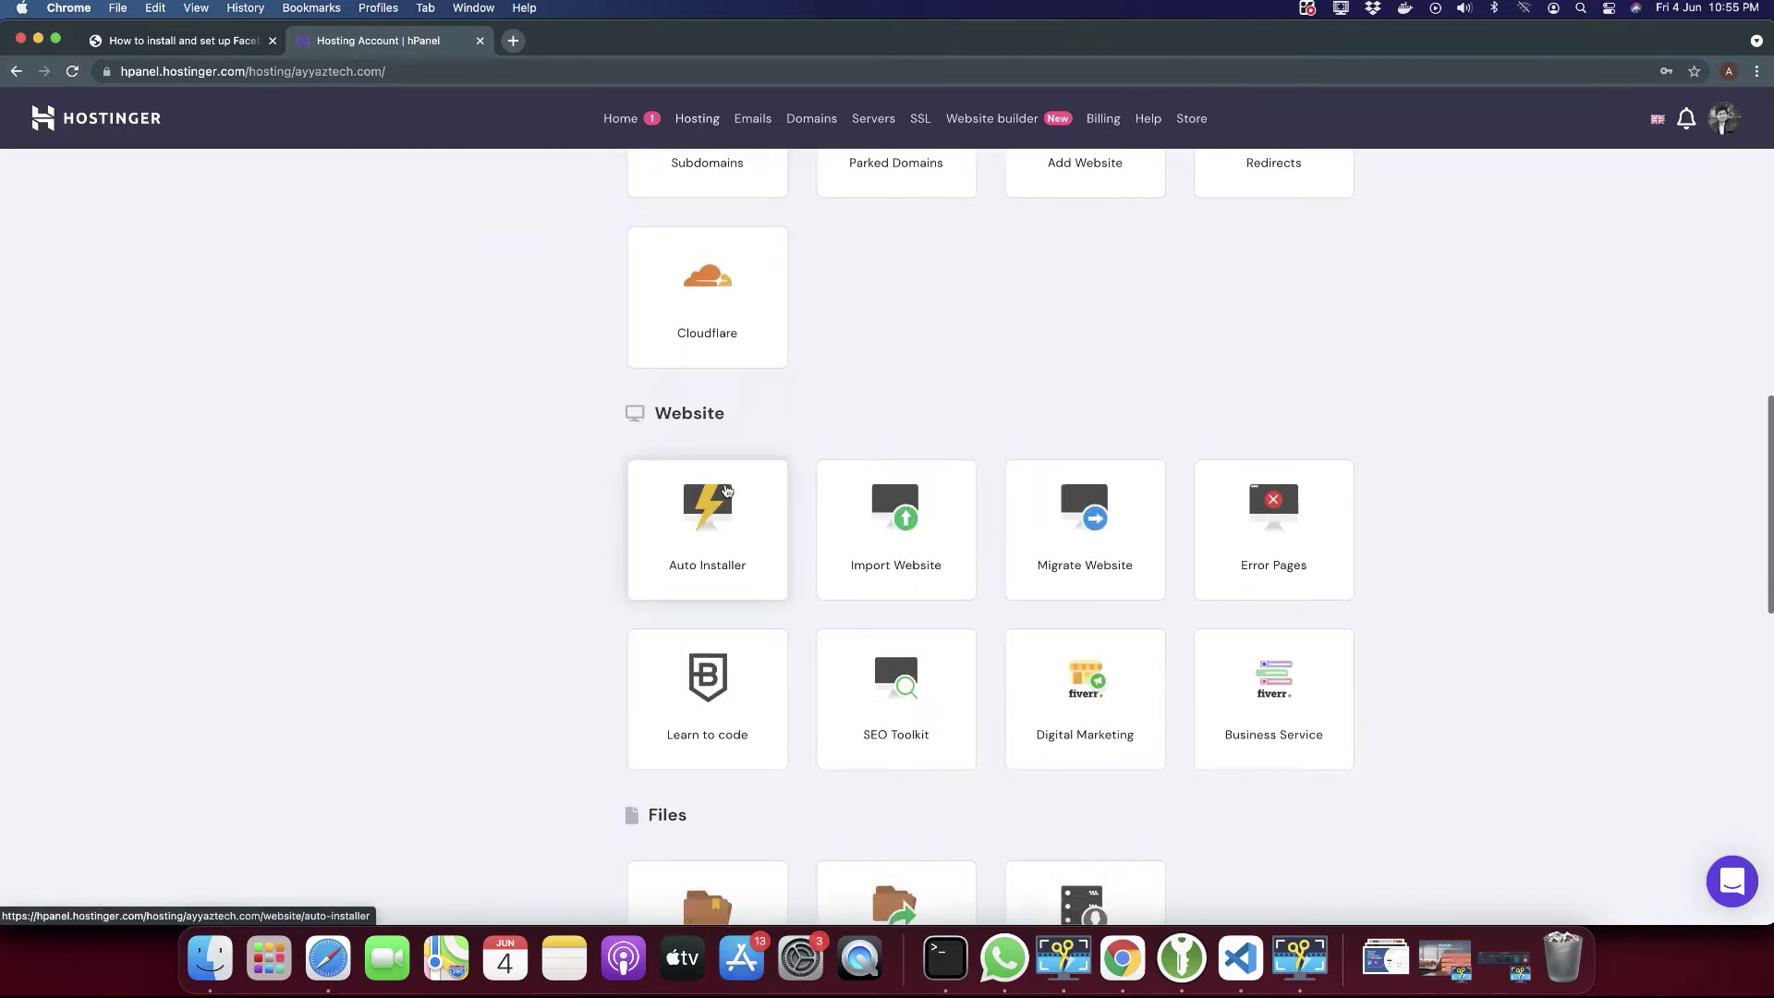
pyautogui.scroll(-2, 725, 490)
pyautogui.scroll(-2, 725, 489)
pyautogui.scroll(-2, 726, 489)
pyautogui.scroll(-2, 726, 490)
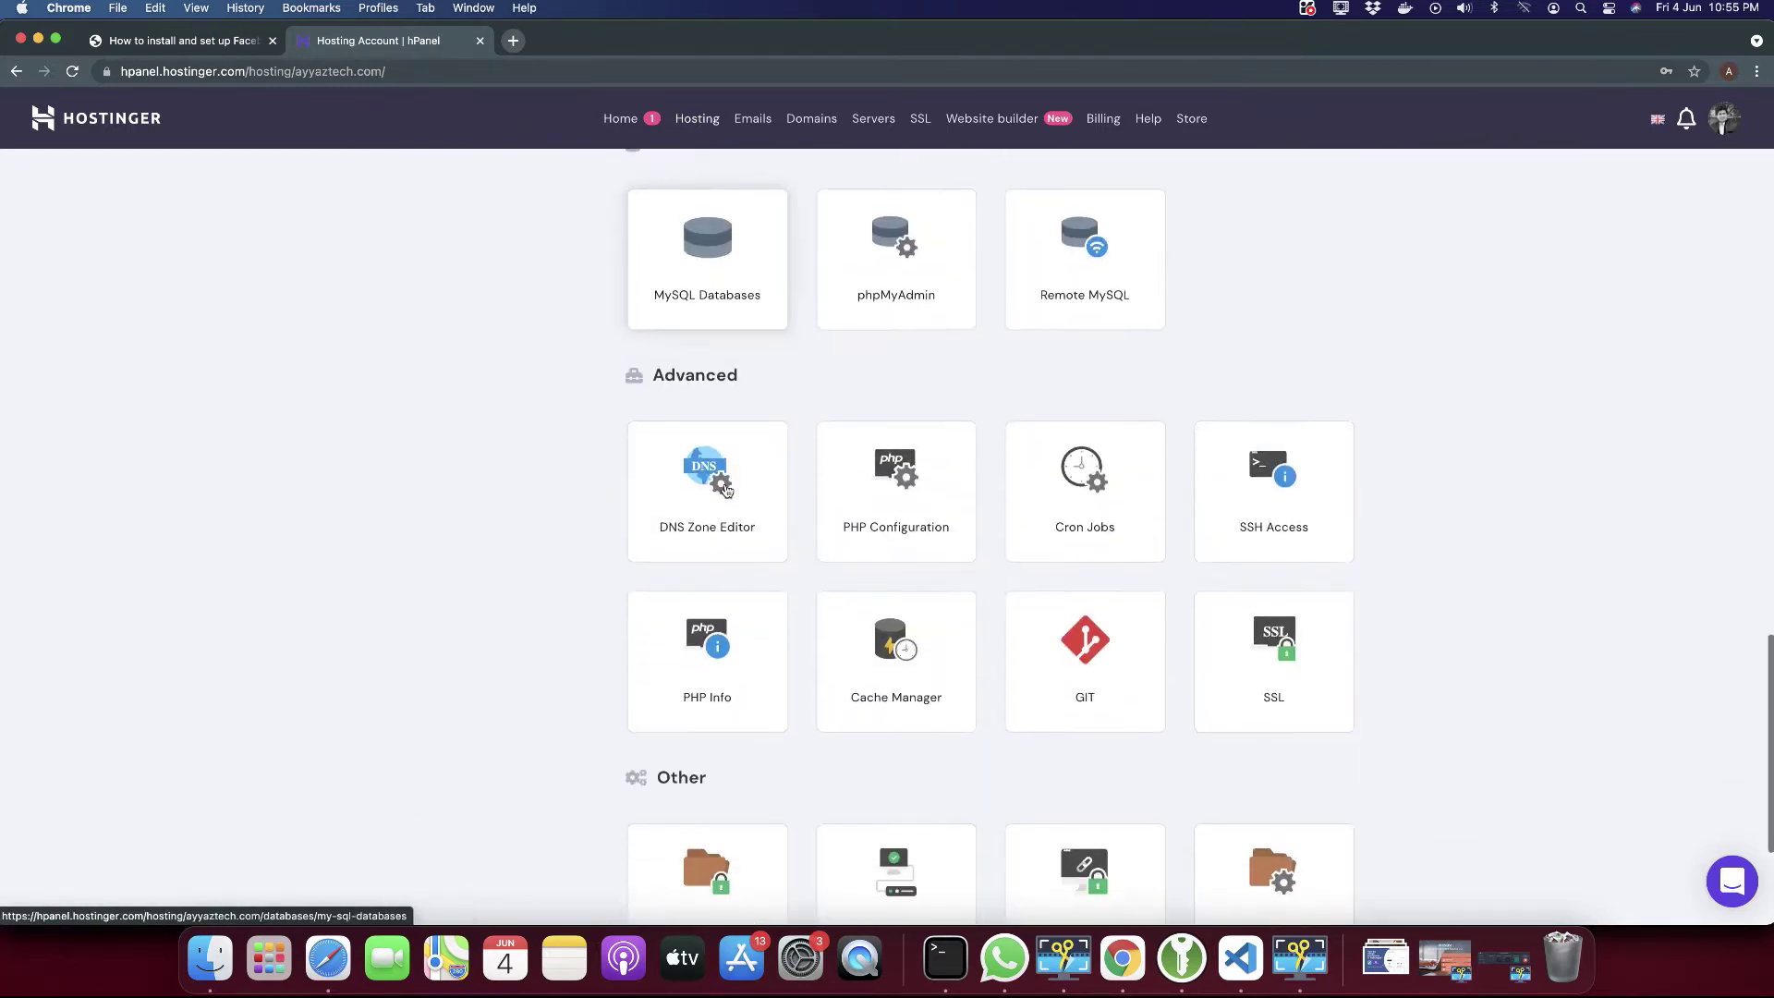
pyautogui.scroll(-2, 726, 490)
pyautogui.scroll(-1, 728, 491)
pyautogui.scroll(6, 728, 490)
pyautogui.scroll(1, 728, 490)
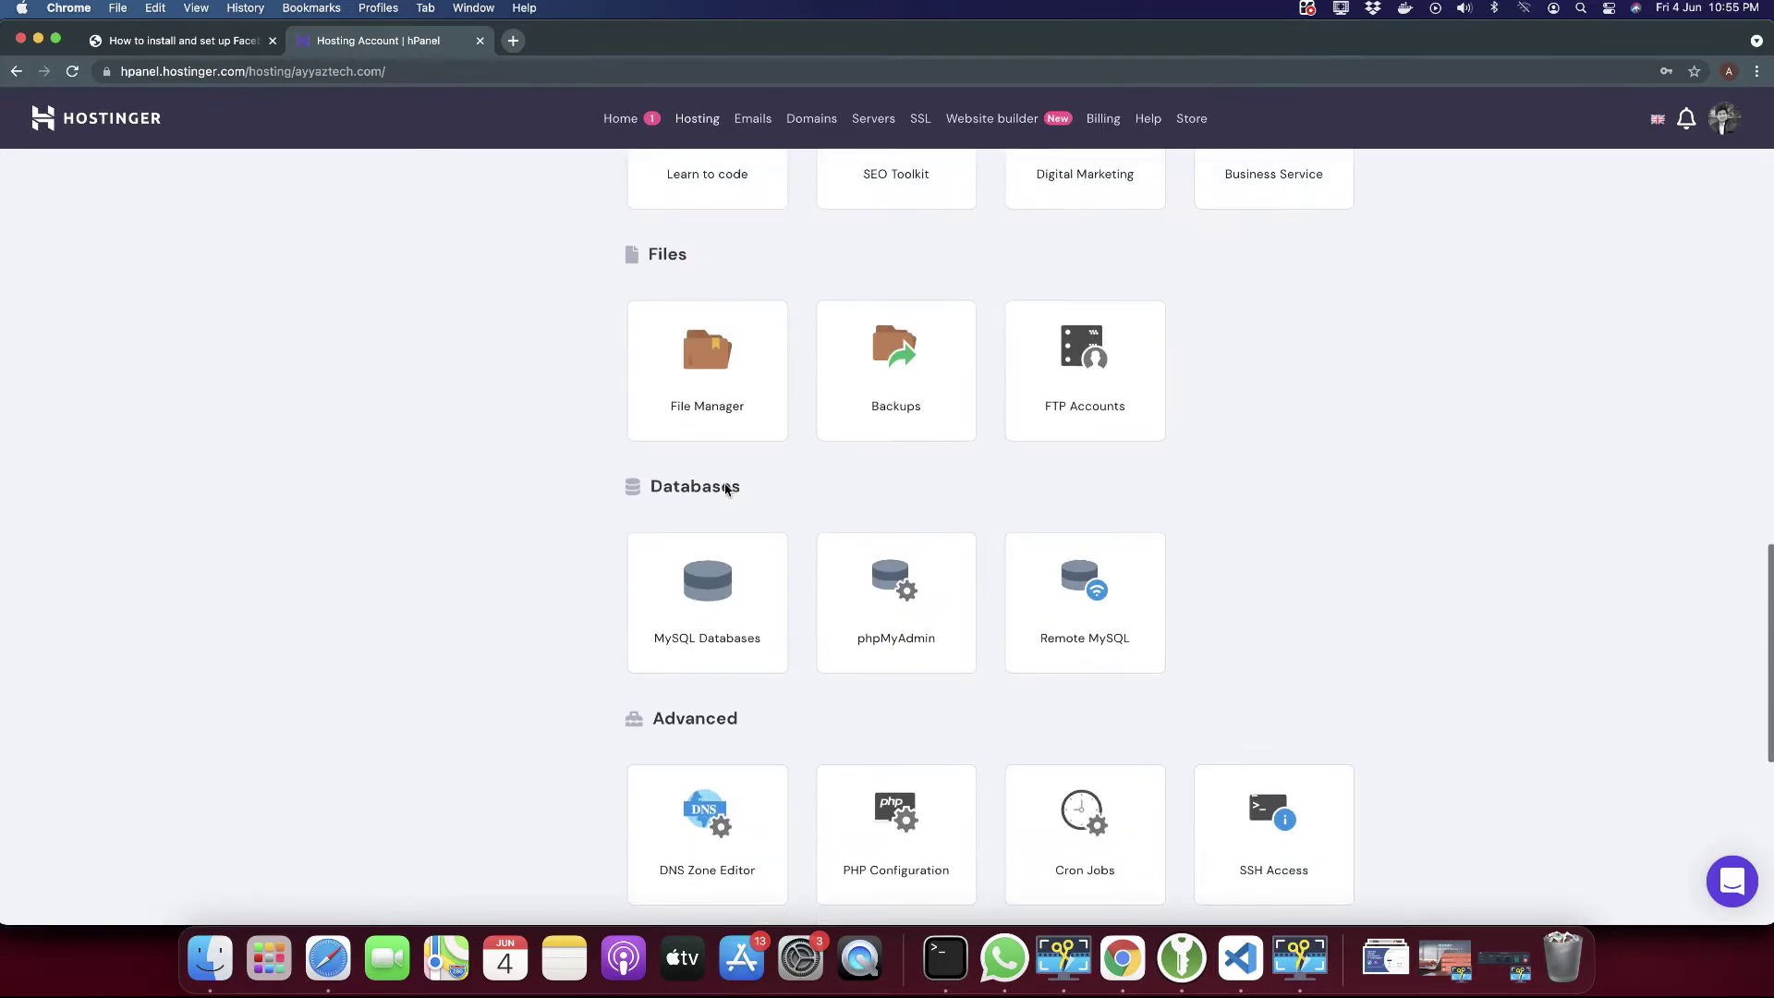
pyautogui.scroll(3, 728, 491)
pyautogui.scroll(1, 727, 491)
pyautogui.scroll(3, 727, 491)
pyautogui.scroll(3, 728, 490)
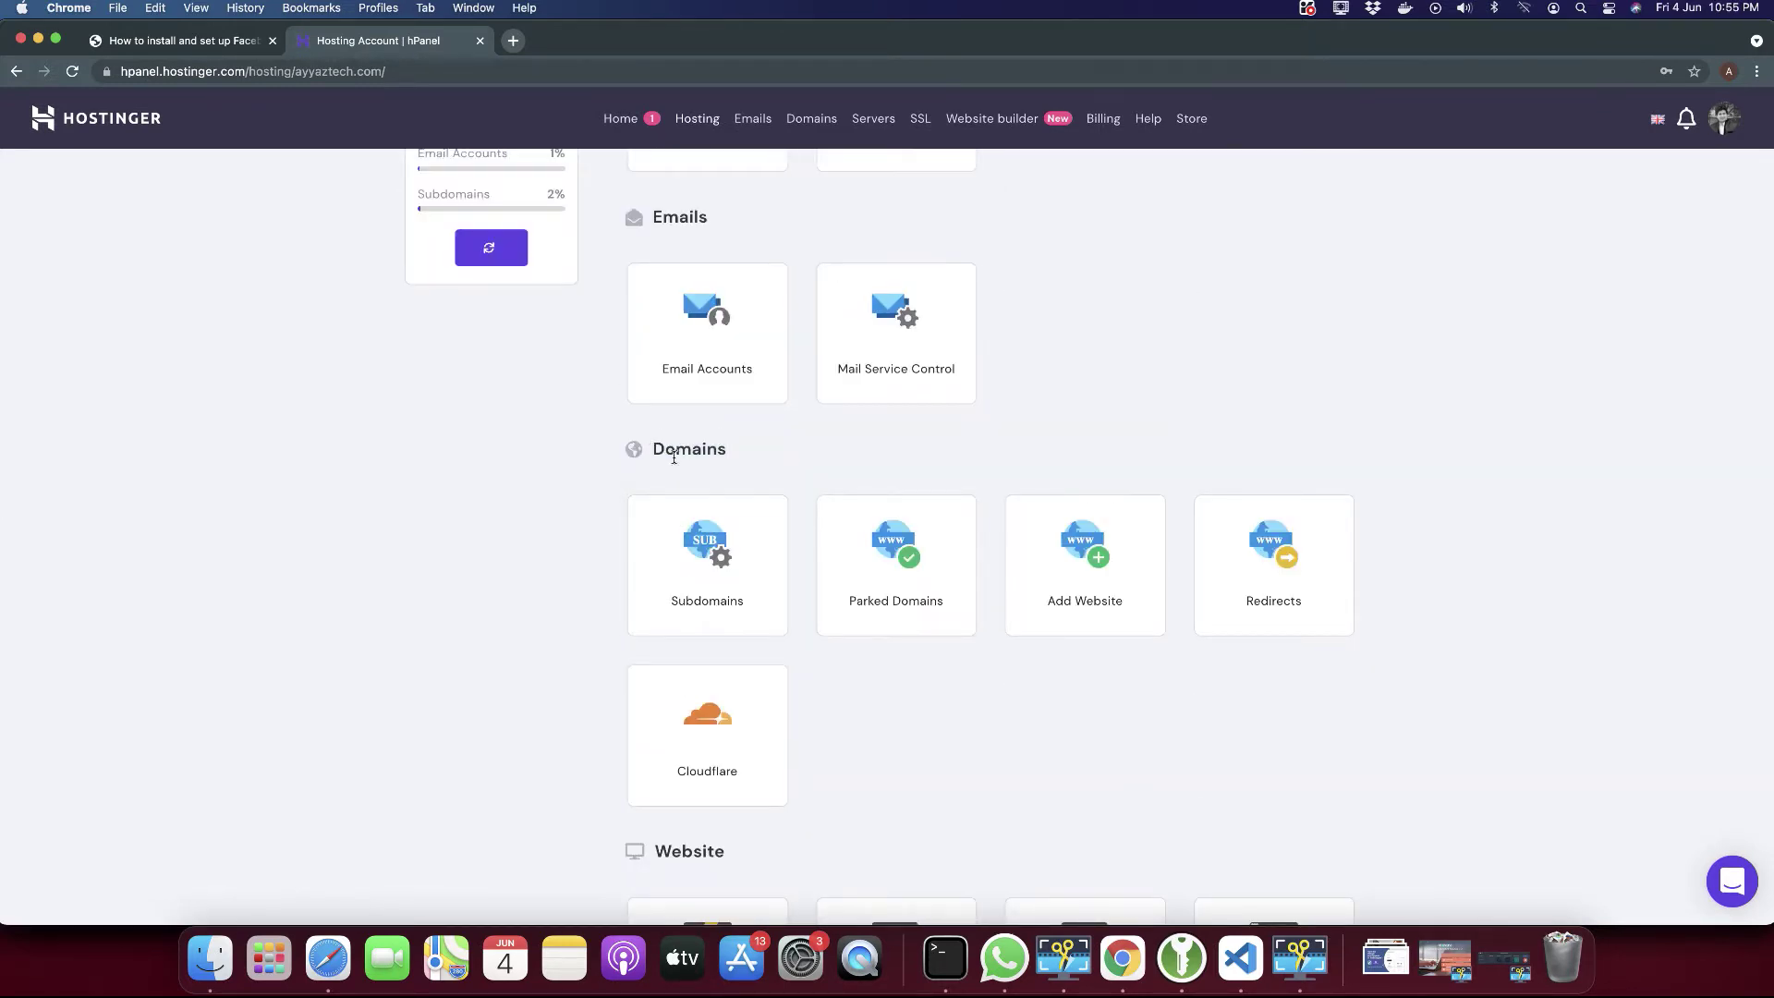
pyautogui.click(699, 573)
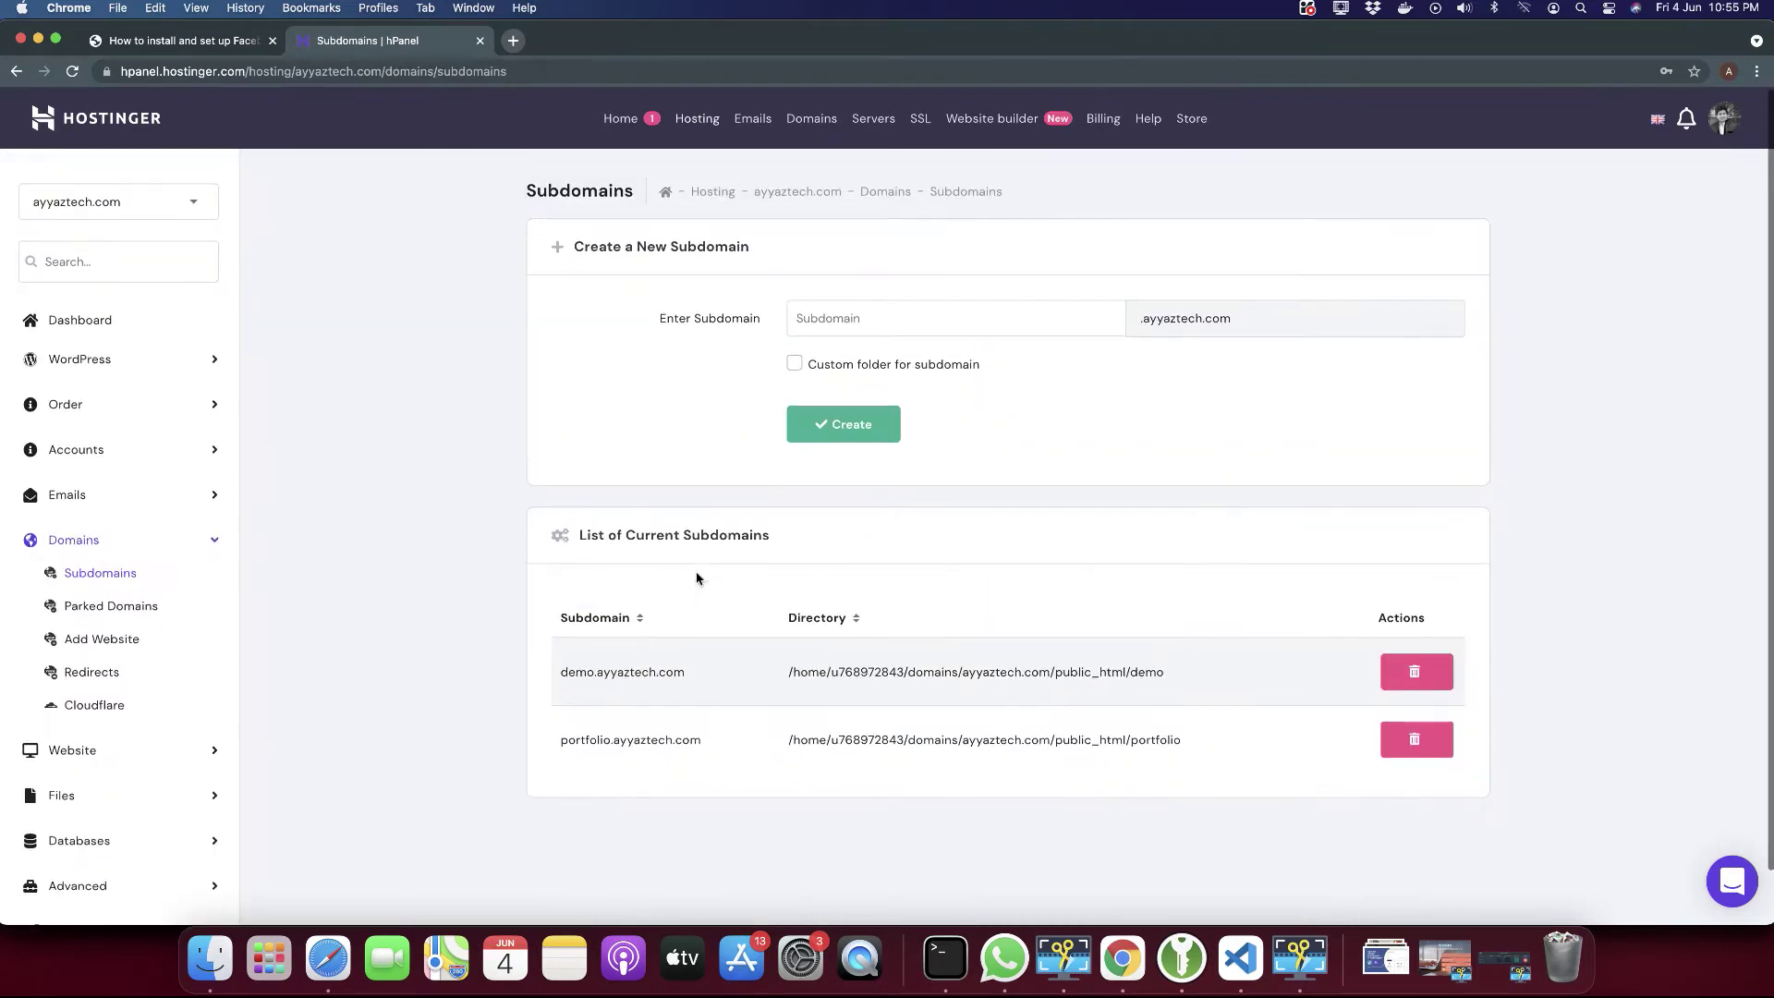
# Enter mystore as the new subdomain name.
pyautogui.click(869, 312)
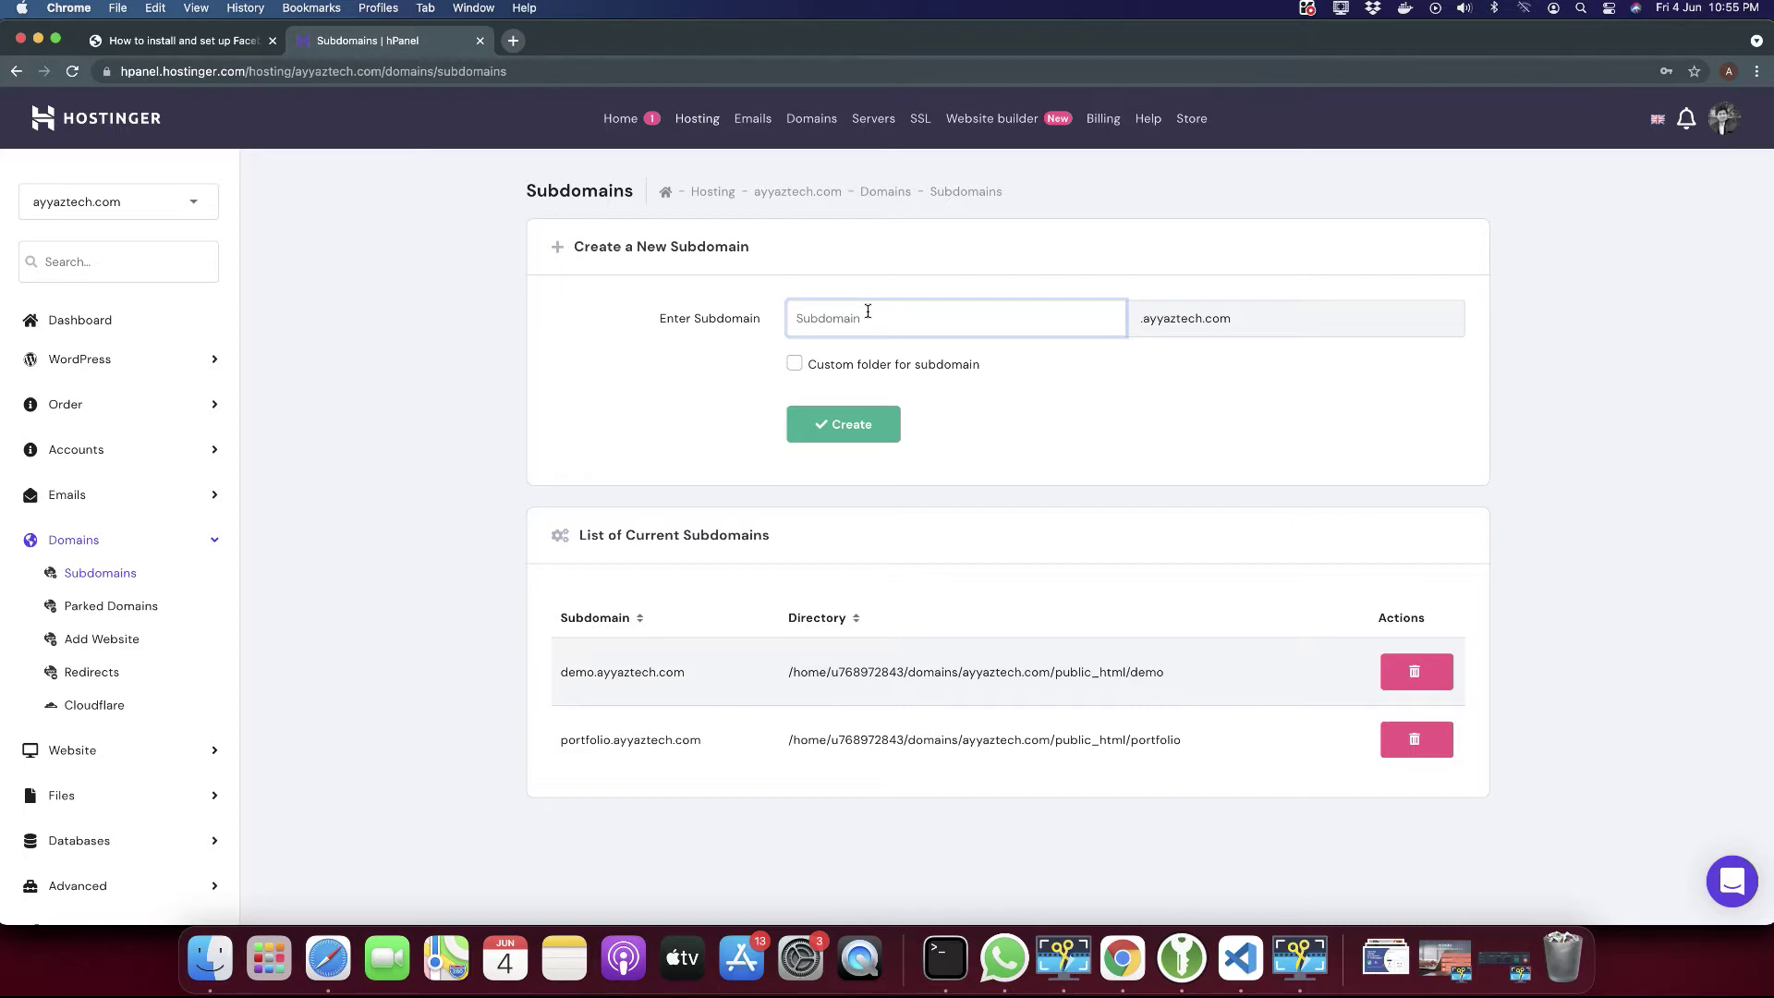
pyautogui.write('he')
pyautogui.press('BackSpace')
pyautogui.press('BackSpace')
pyautogui.write('myst')
pyautogui.doubleClick(1172, 320)
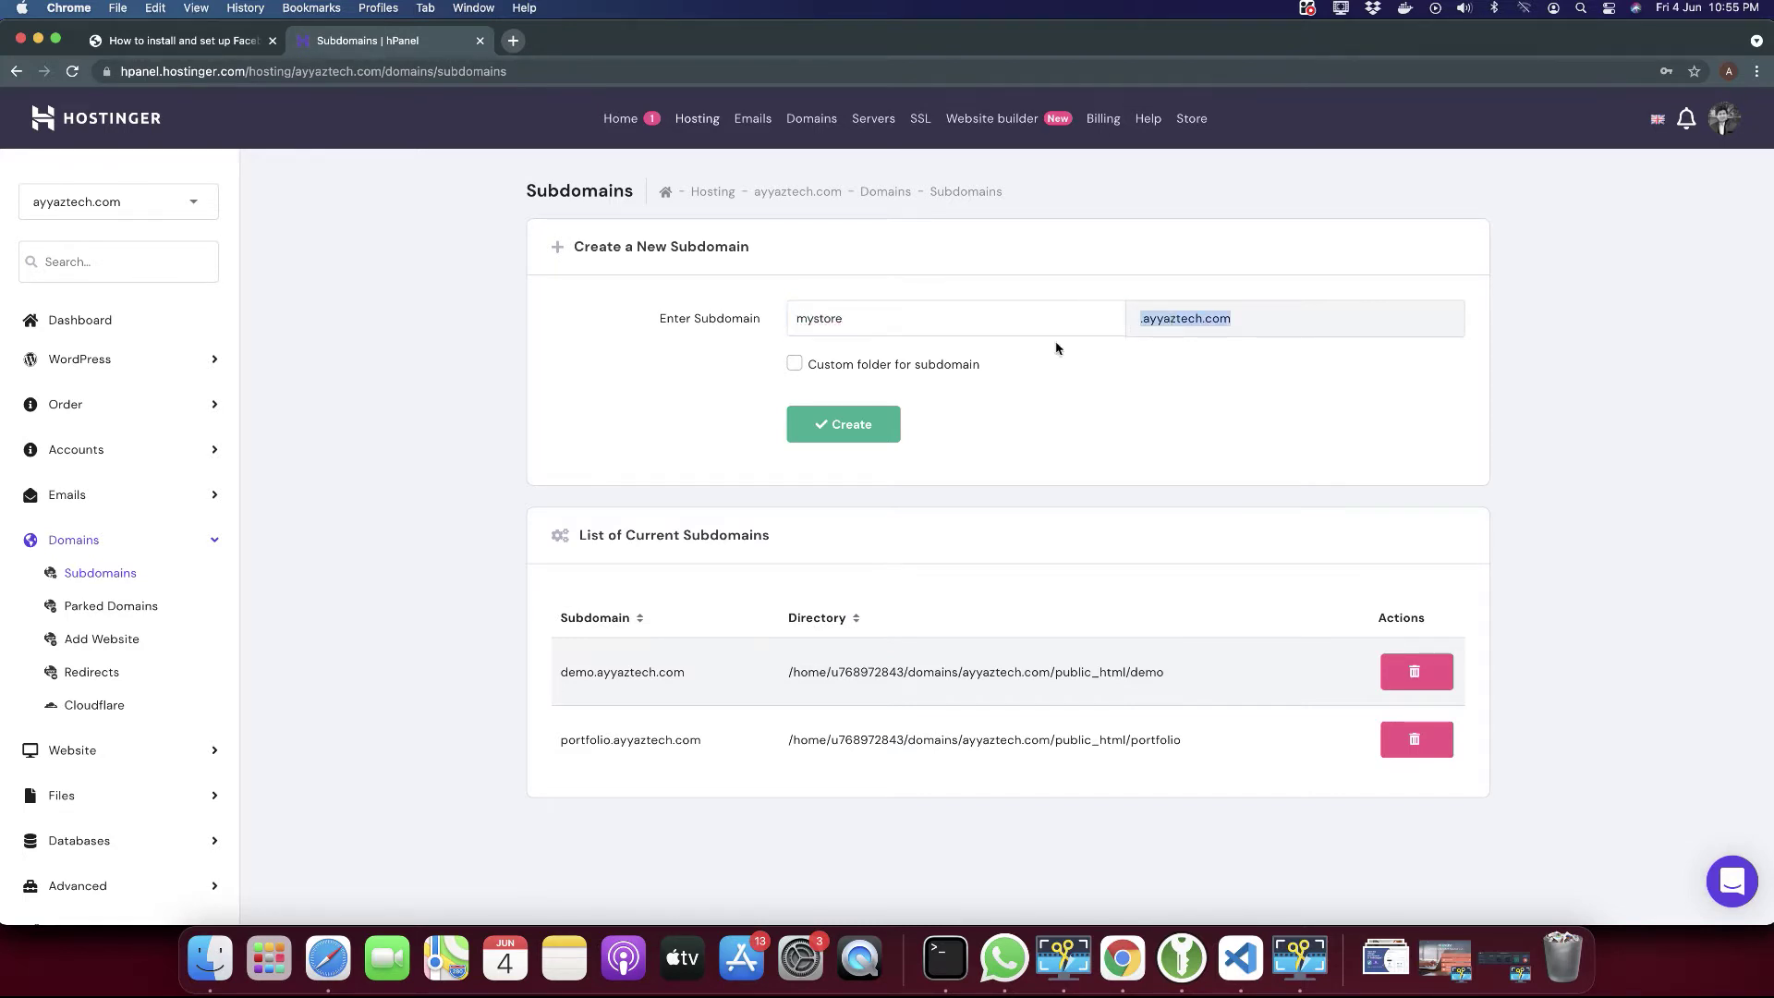
pyautogui.doubleClick(866, 322)
pyautogui.click(688, 351)
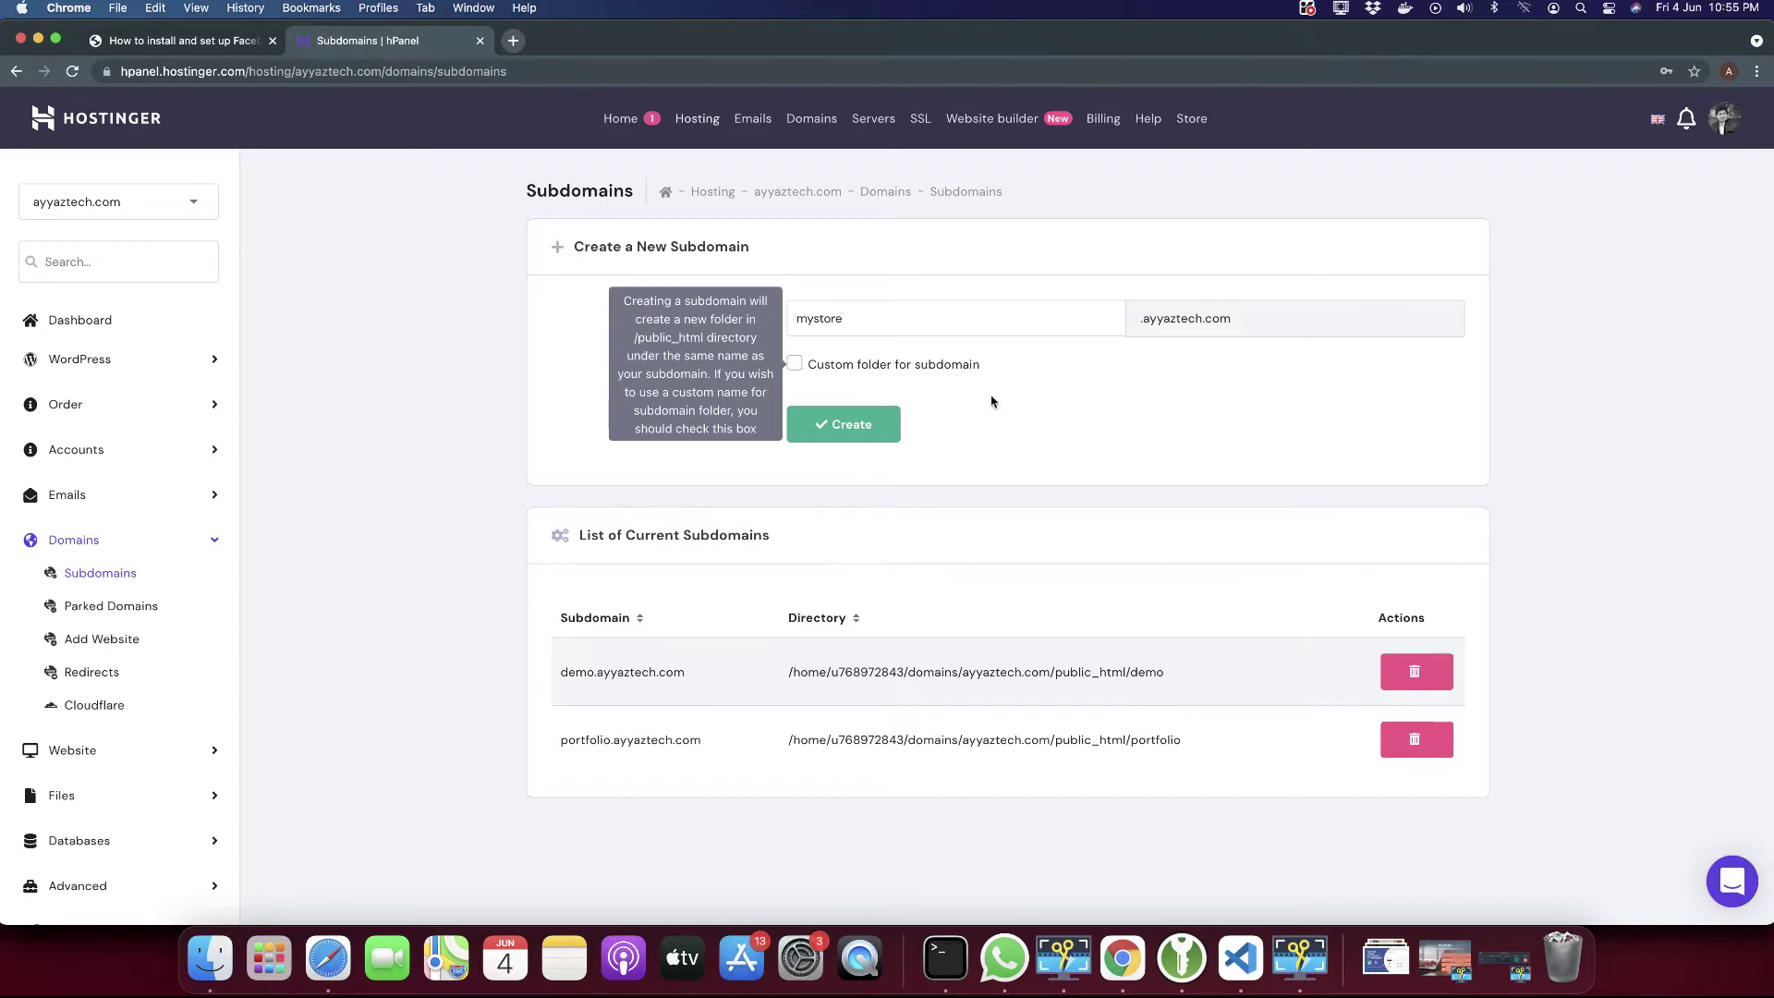
# Submit it with custom folder mystore.ayyaztech.com, which fails on invalid document-root characters.
pyautogui.click(800, 367)
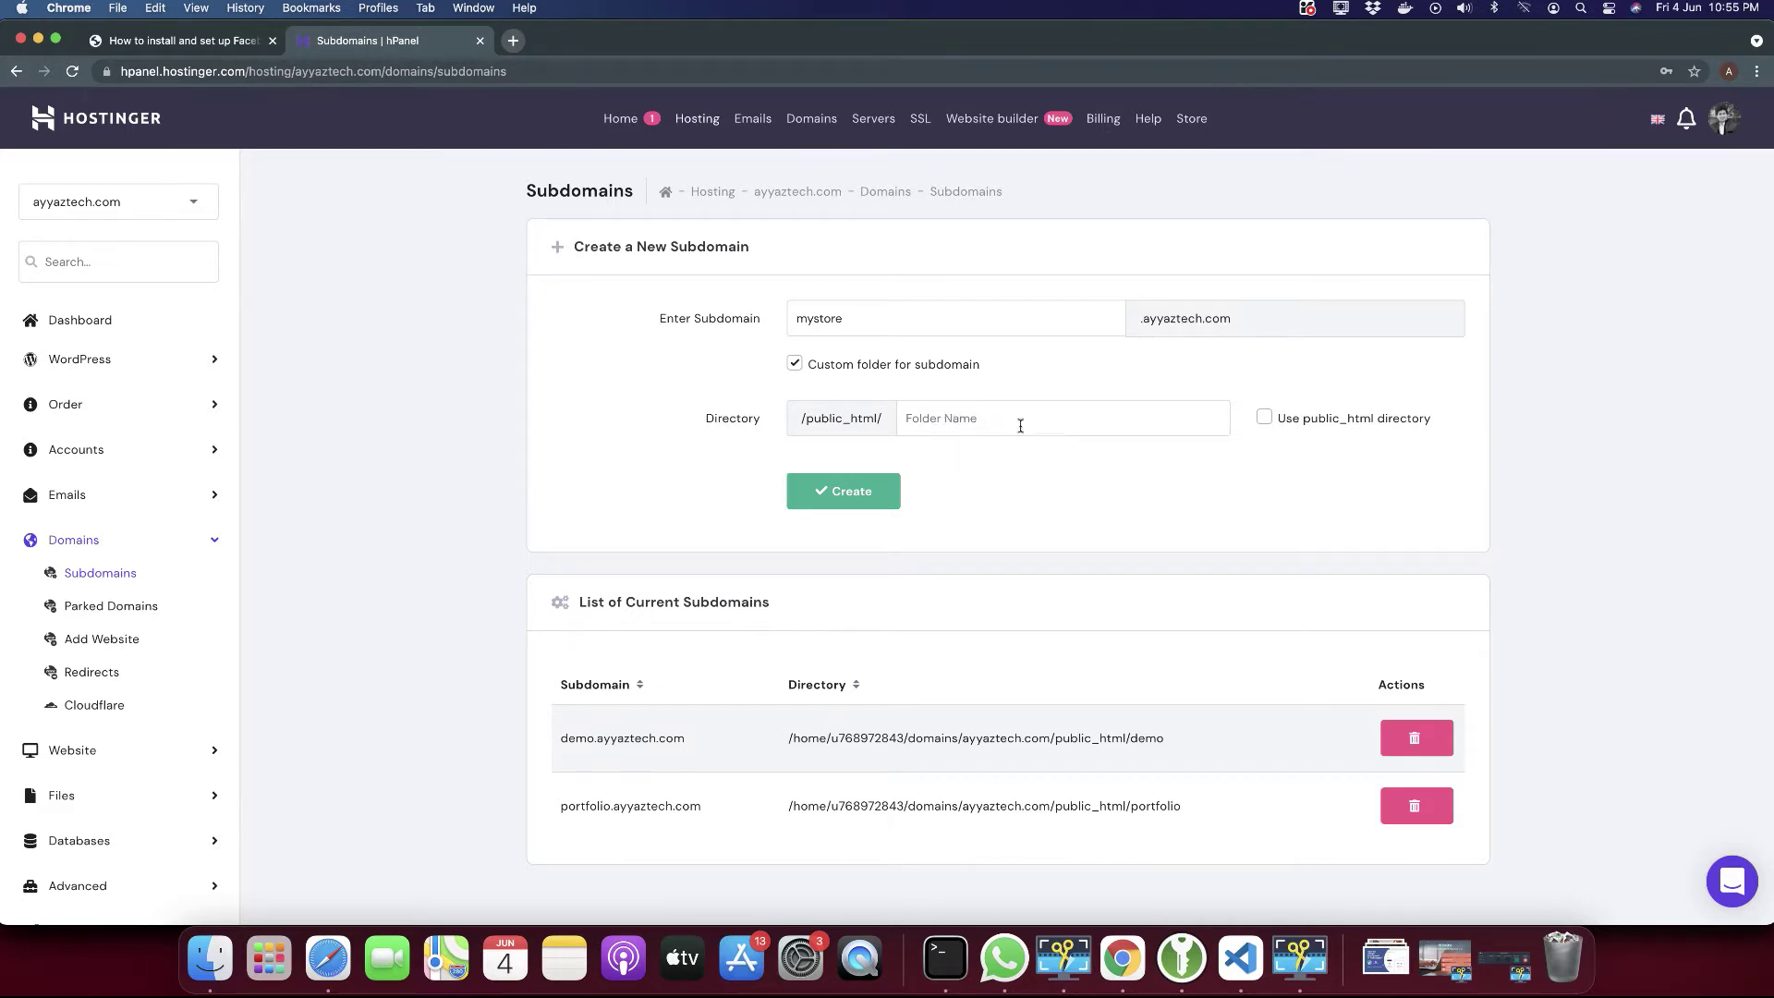
pyautogui.click(994, 419)
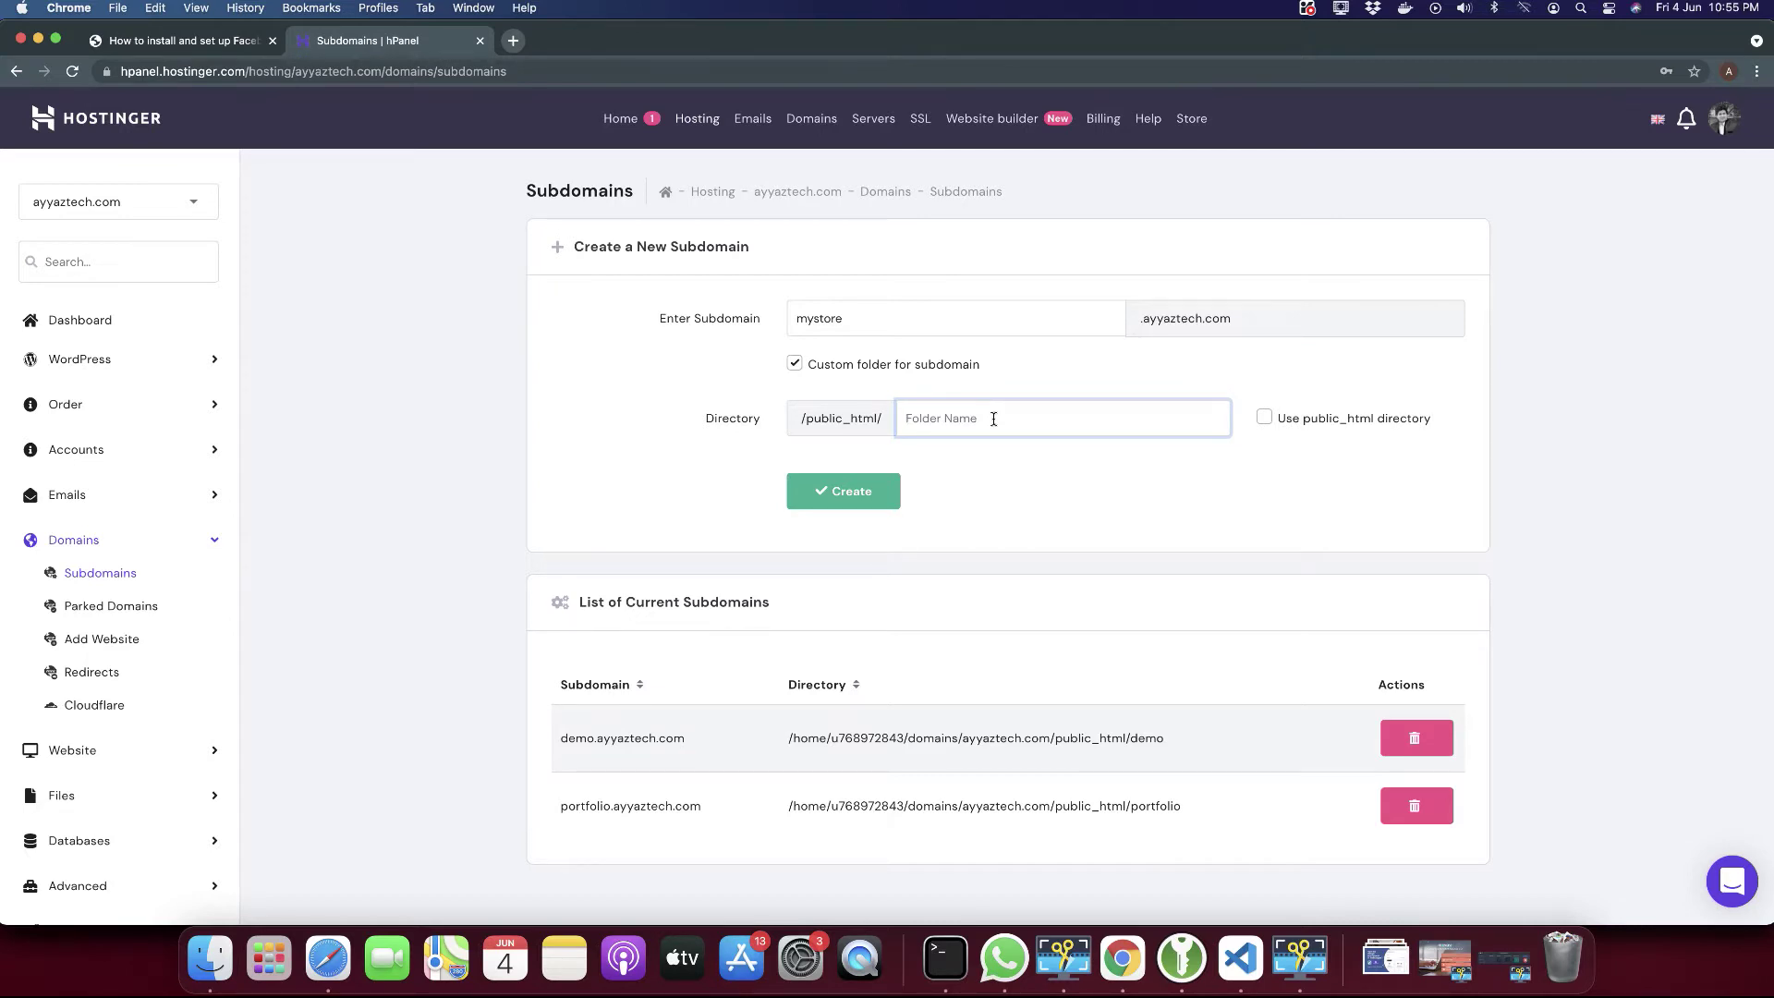
pyautogui.write('d')
pyautogui.press('BackSpace')
pyautogui.write('mystore.ayyaztech.com')
pyautogui.click(850, 499)
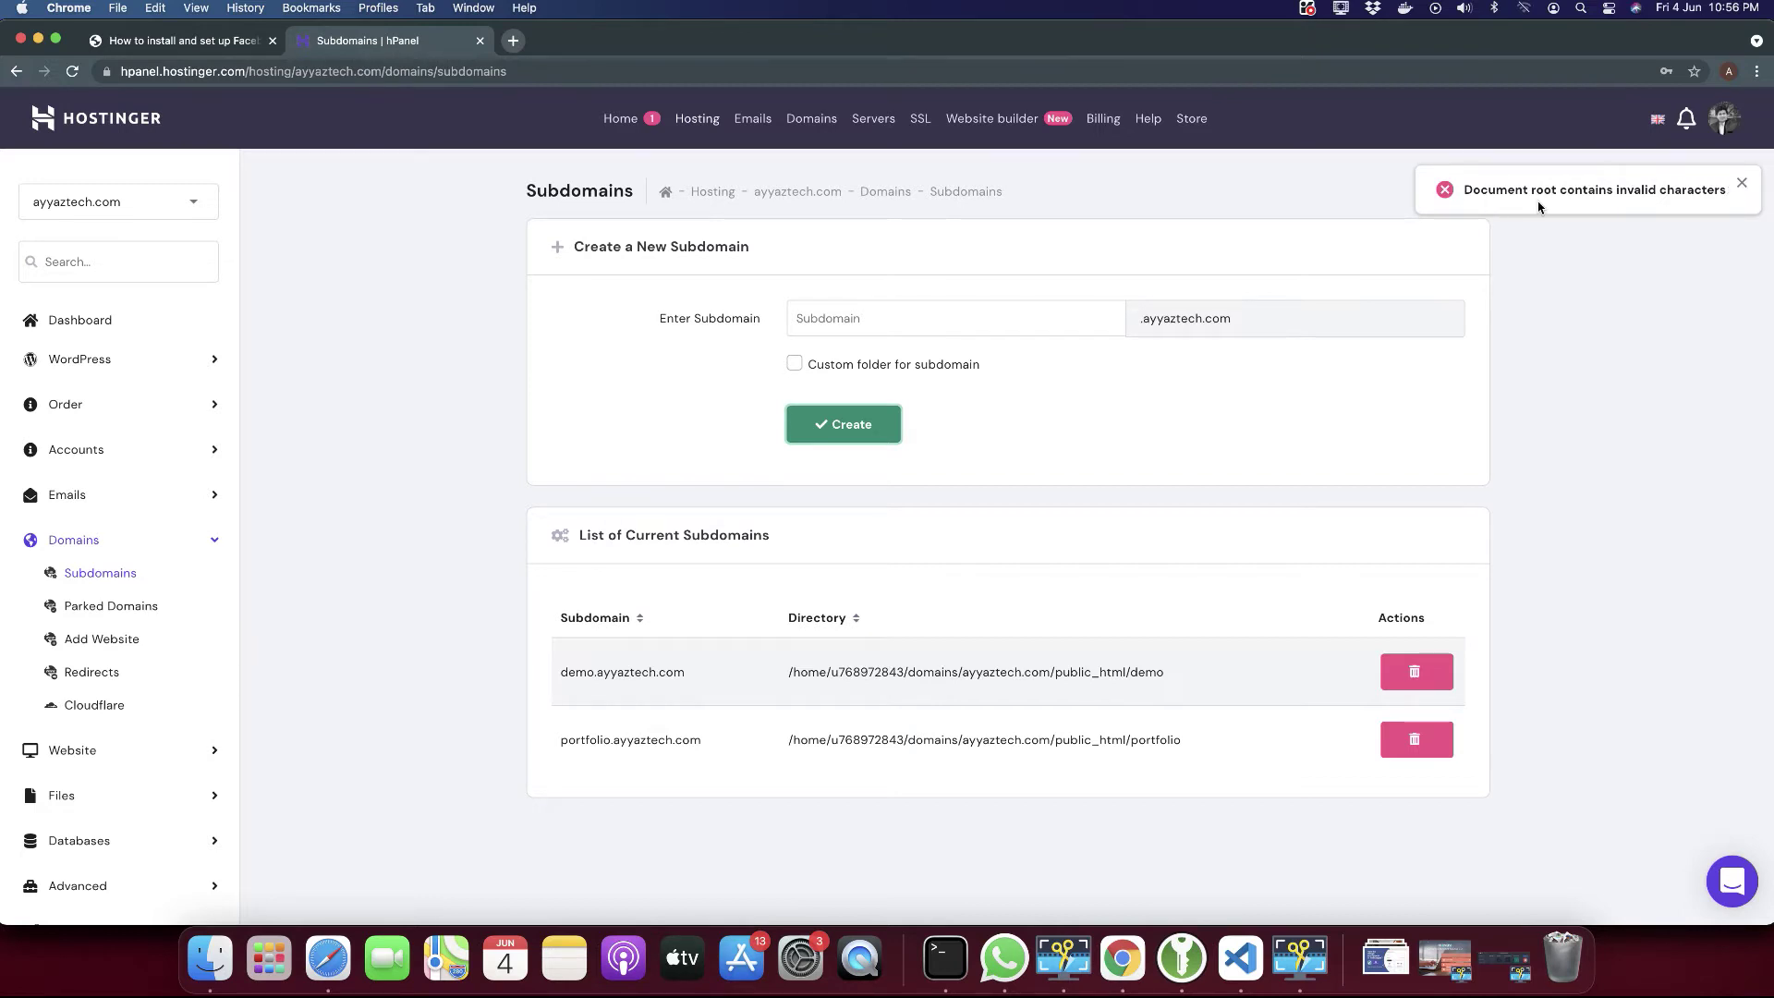
# Create the mystore subdomain with no custom folder.
pyautogui.click(931, 307)
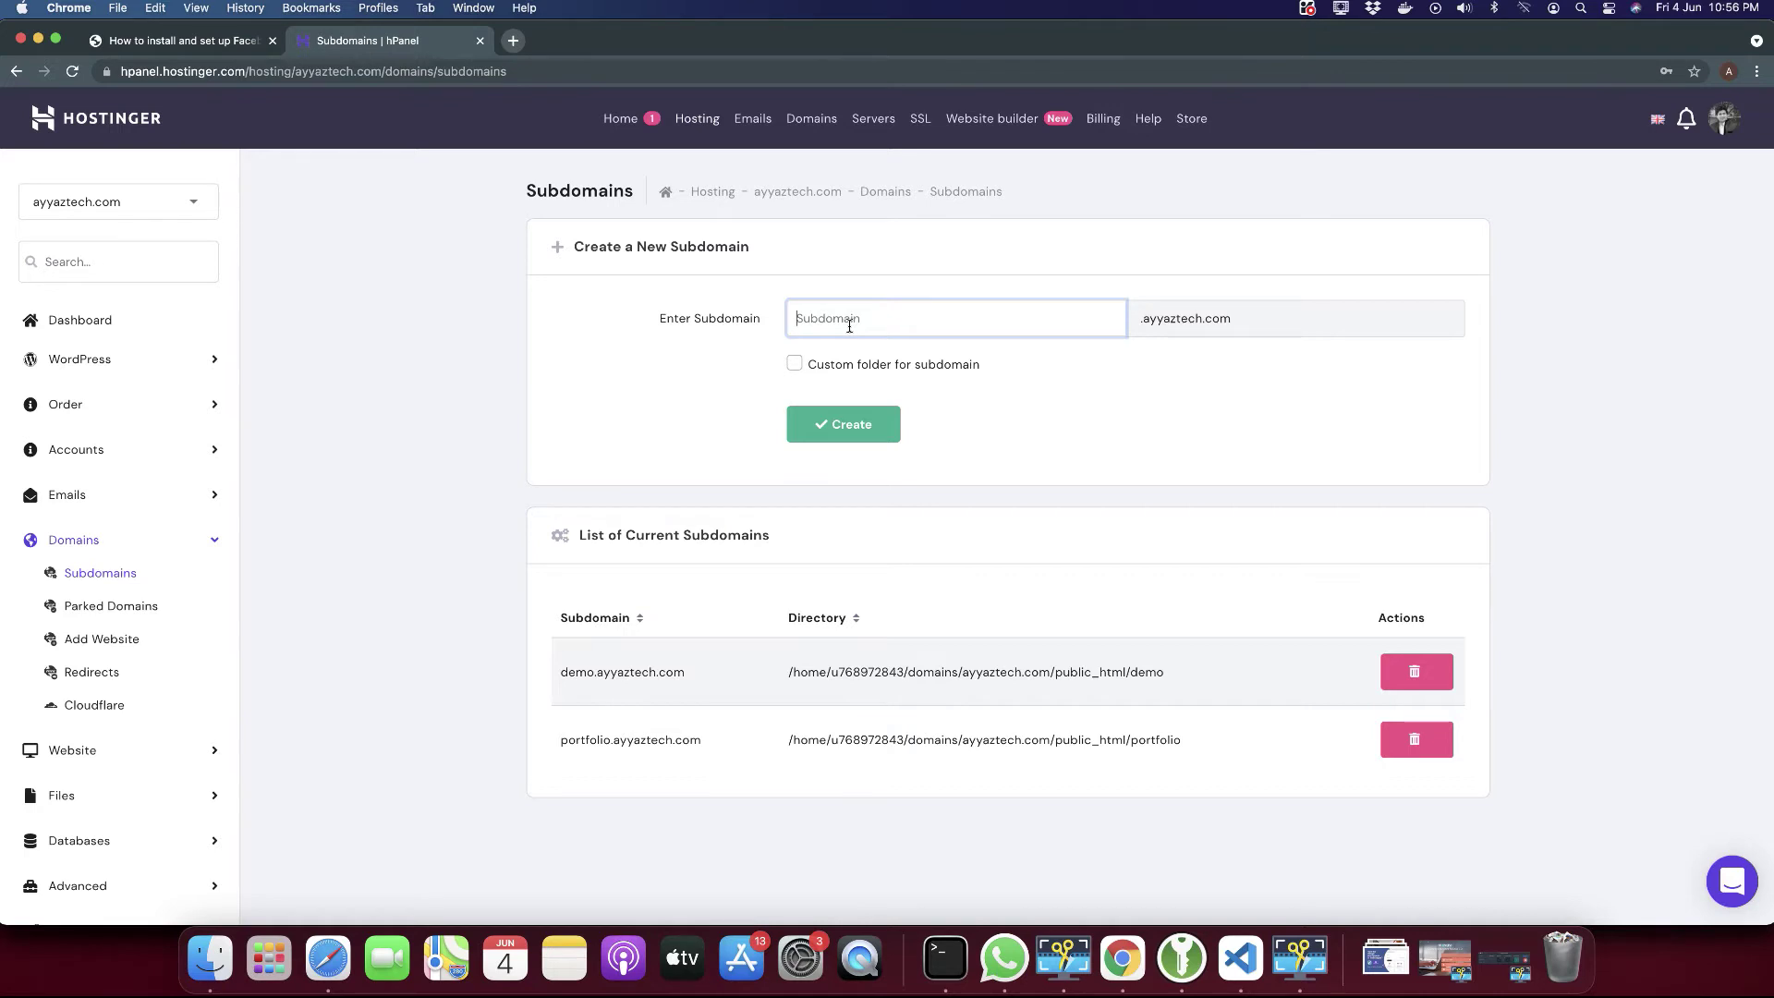
pyautogui.write('mystore')
pyautogui.click(865, 438)
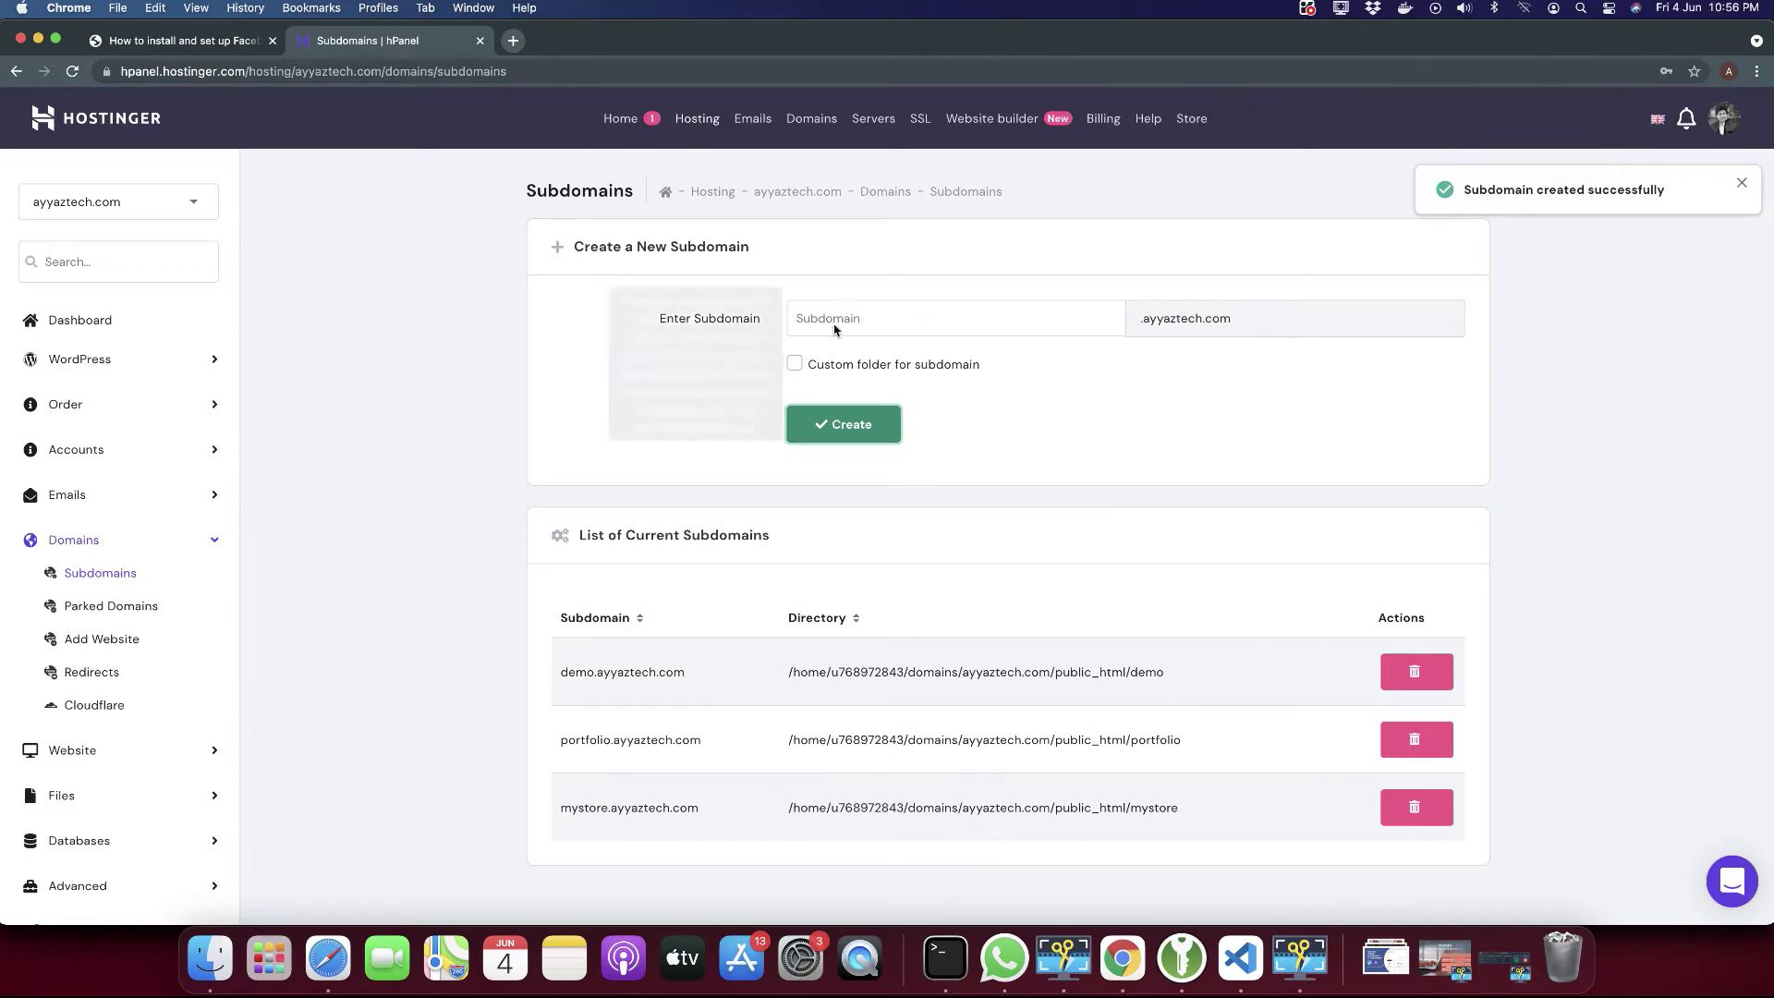
# Copy the new mystore.ayyaztech.com address, listed under public_html/mystore.
pyautogui.moveTo(560, 808); pyautogui.dragTo(698, 808)
pyautogui.press('super+c')
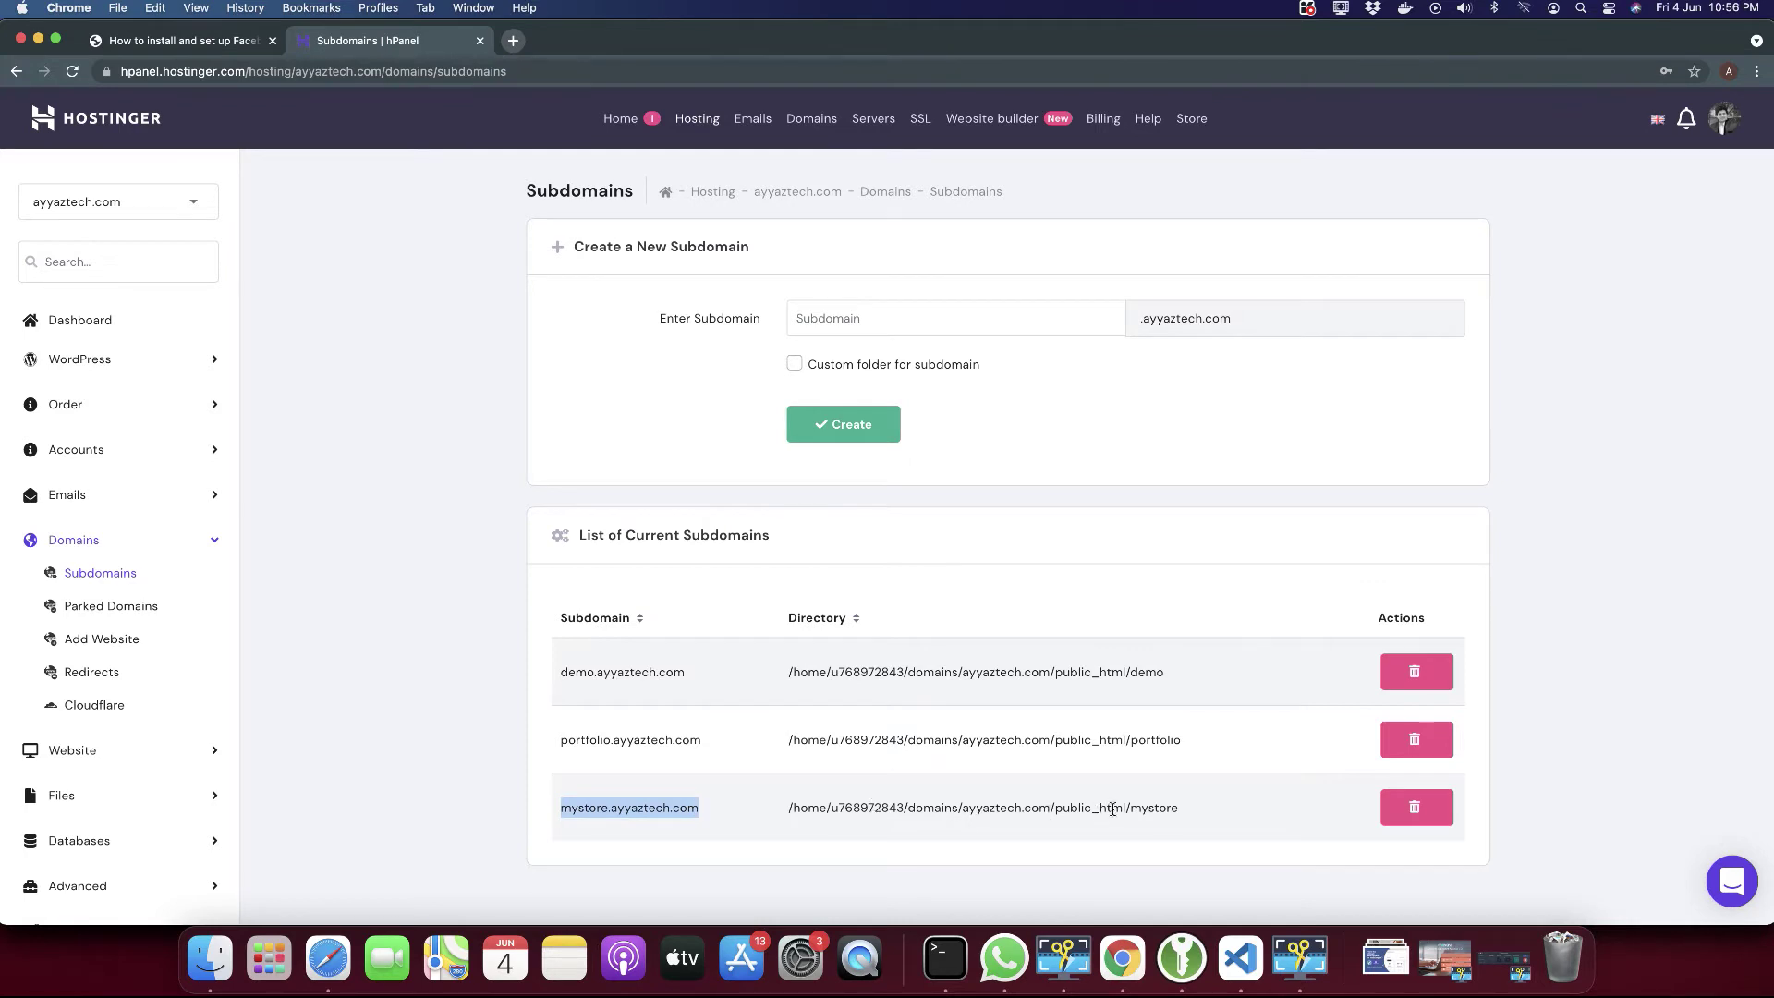
pyautogui.doubleClick(1086, 809)
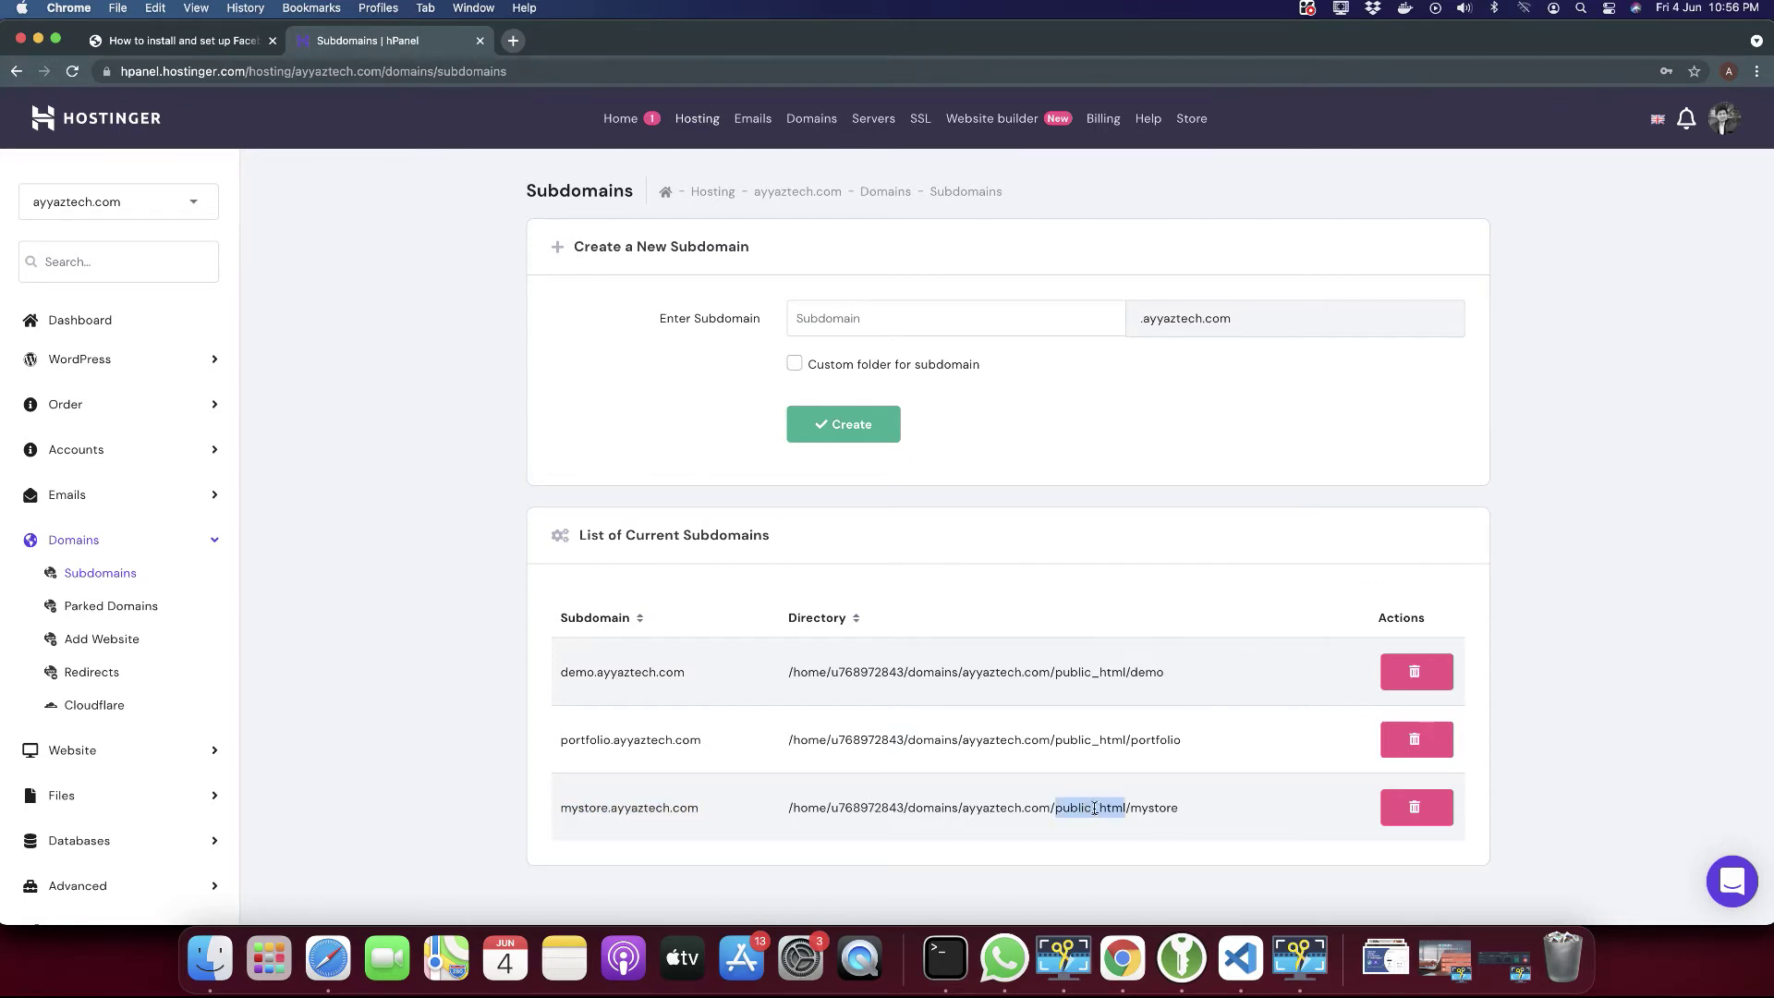
pyautogui.doubleClick(1152, 808)
pyautogui.doubleClick(1089, 809)
pyautogui.moveTo(709, 816); pyautogui.dragTo(558, 809)
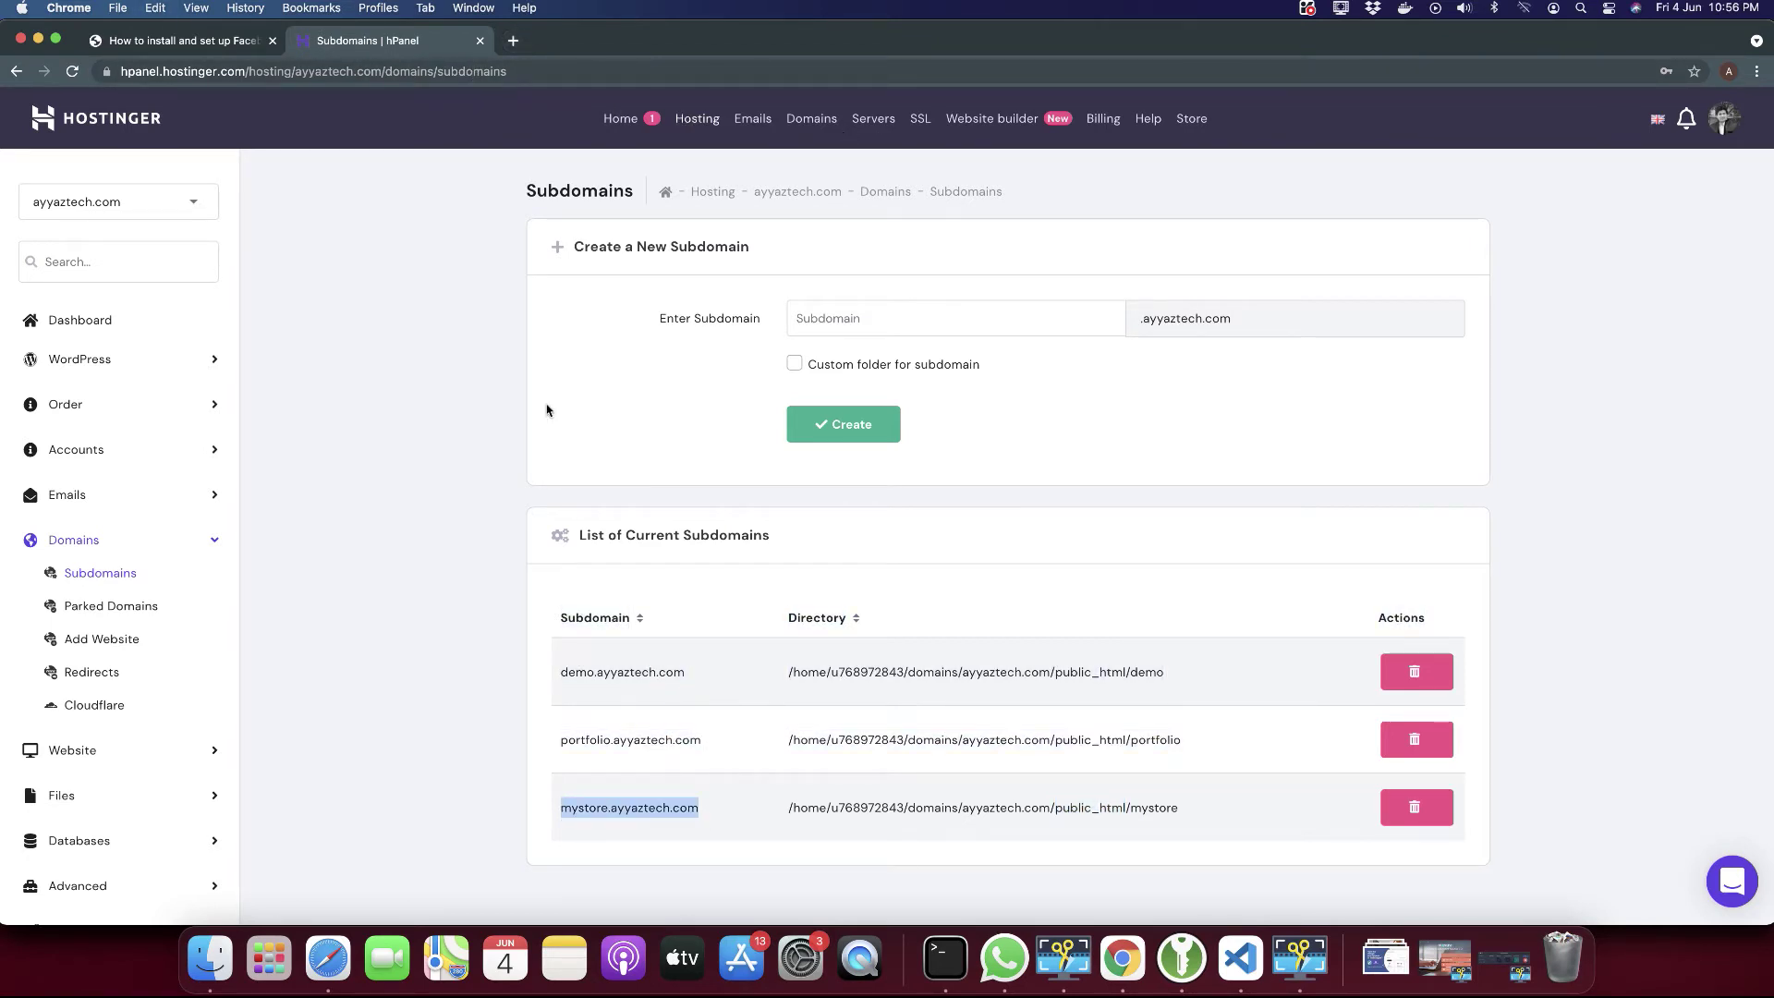
pyautogui.click(514, 44)
# Load mystore.ayyaztech.com, see the 'Your account has been created!' page, and return to hPanel.
pyautogui.press('super+v')
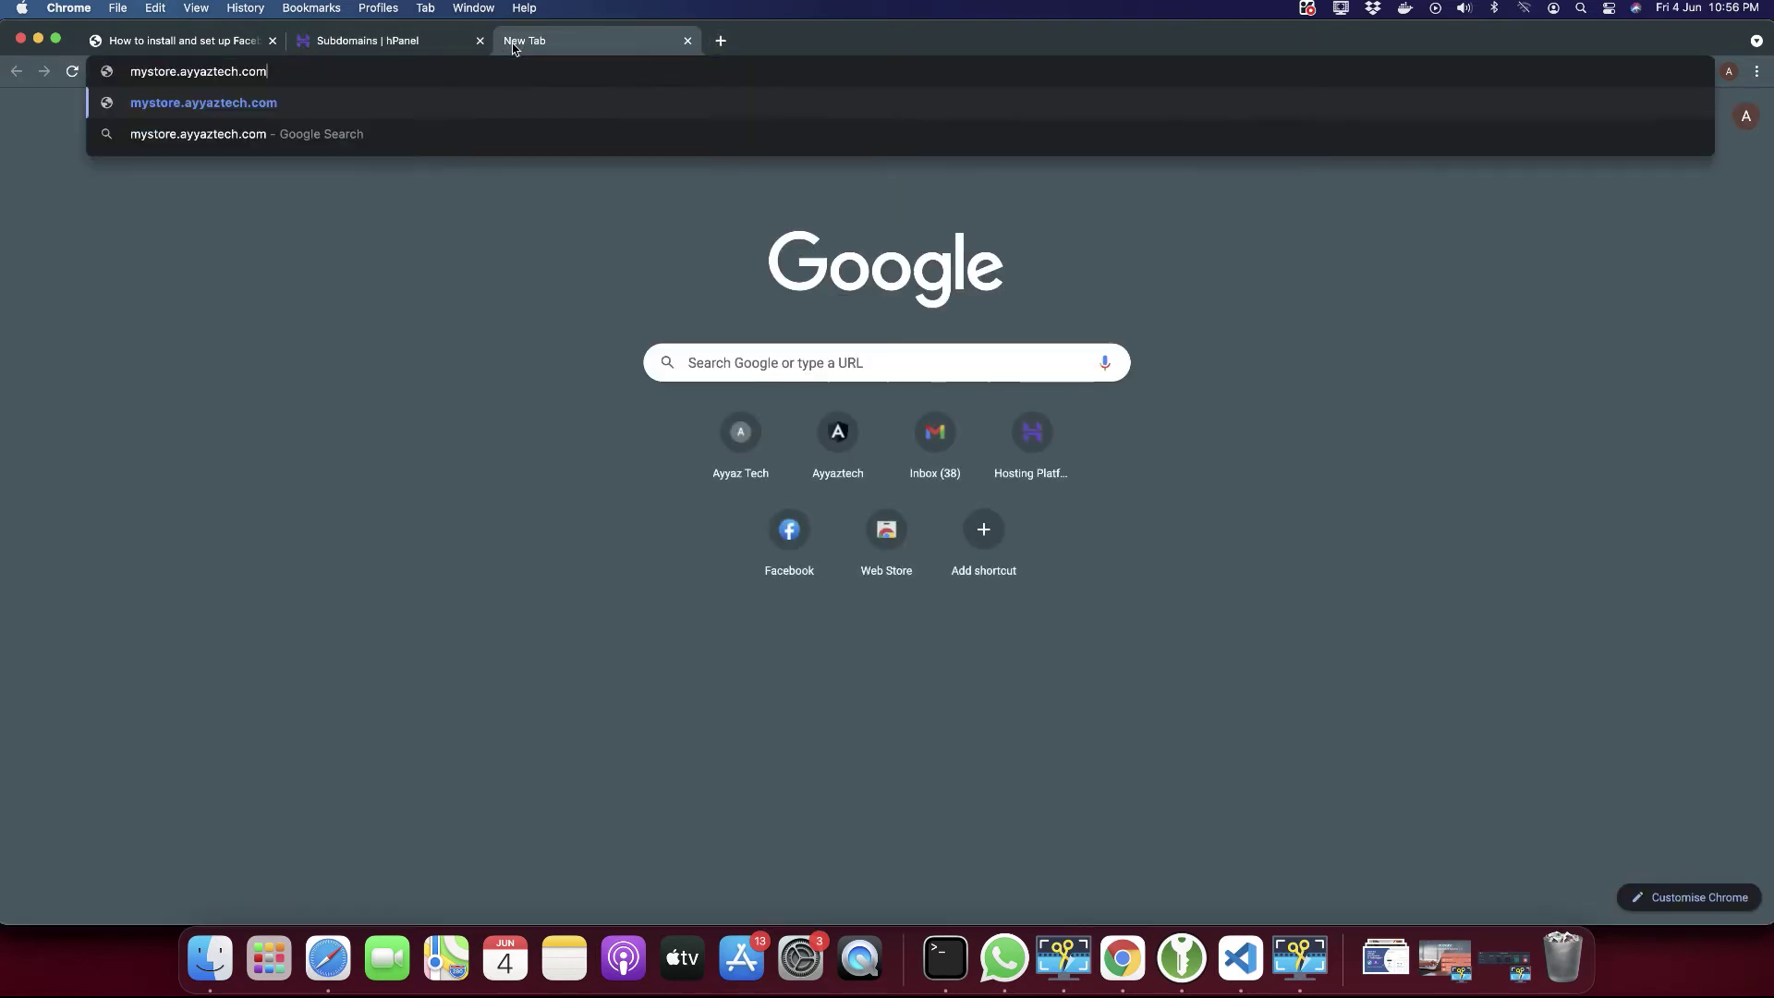
pyautogui.press('Return')
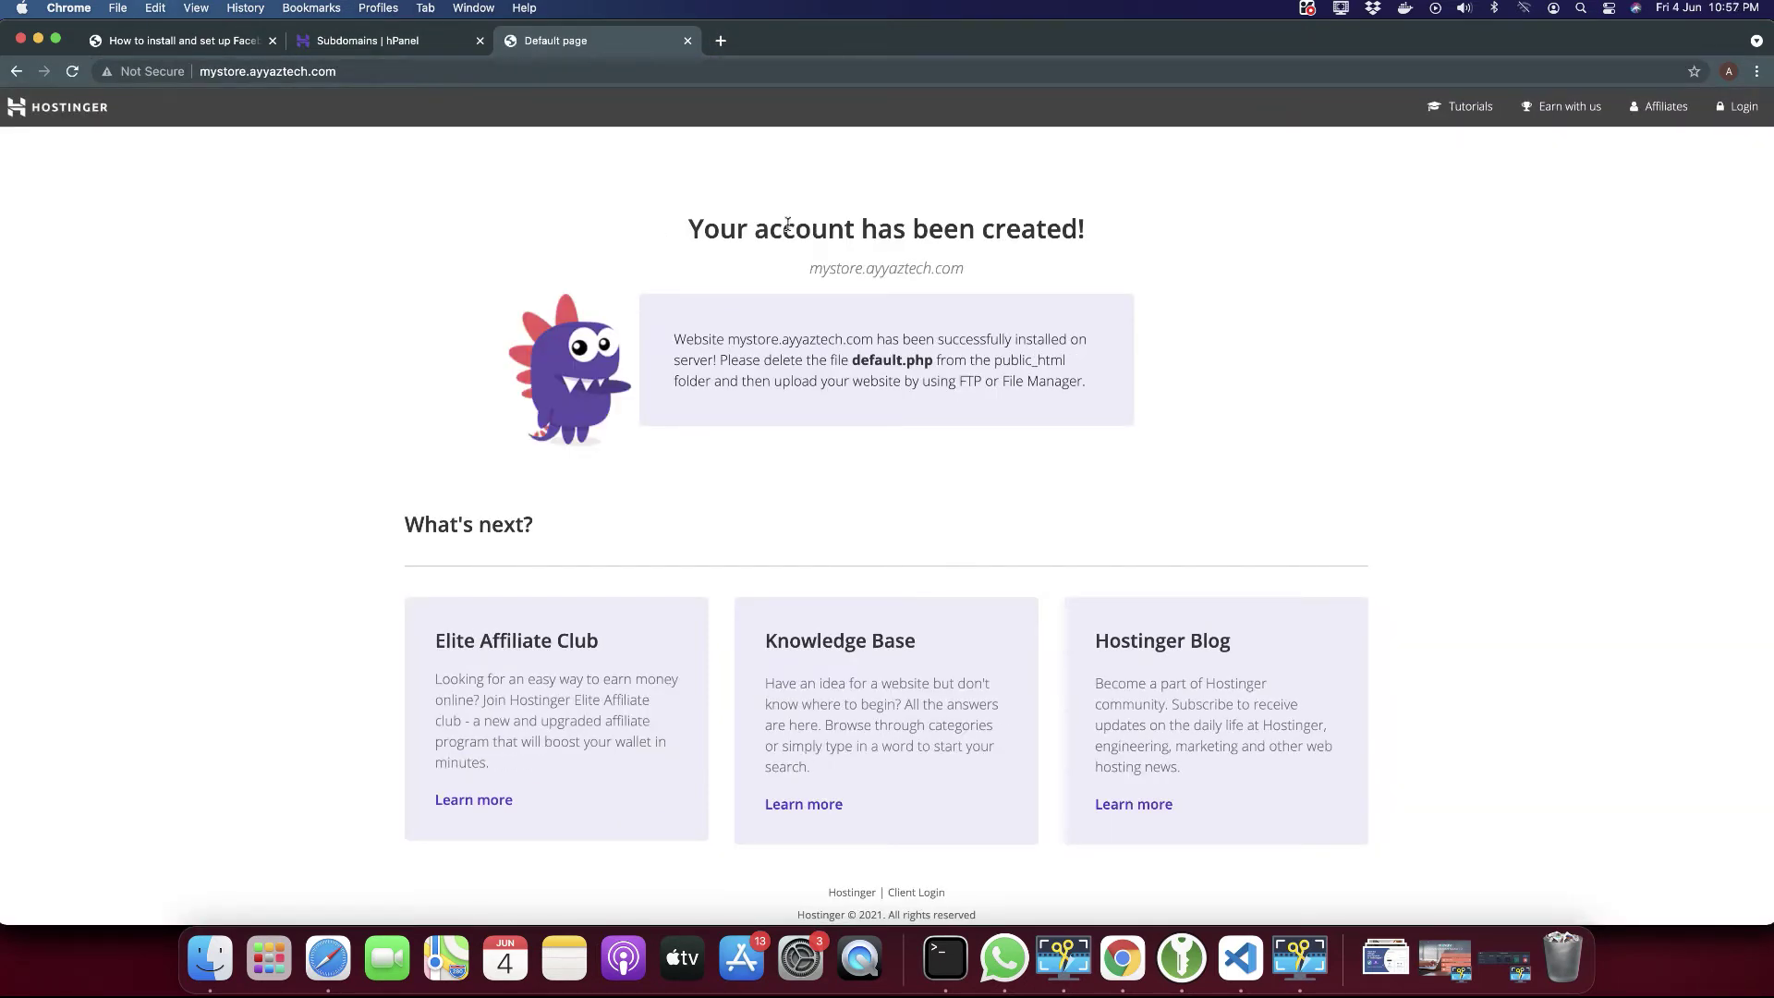
pyautogui.moveTo(636, 223); pyautogui.dragTo(1383, 744)
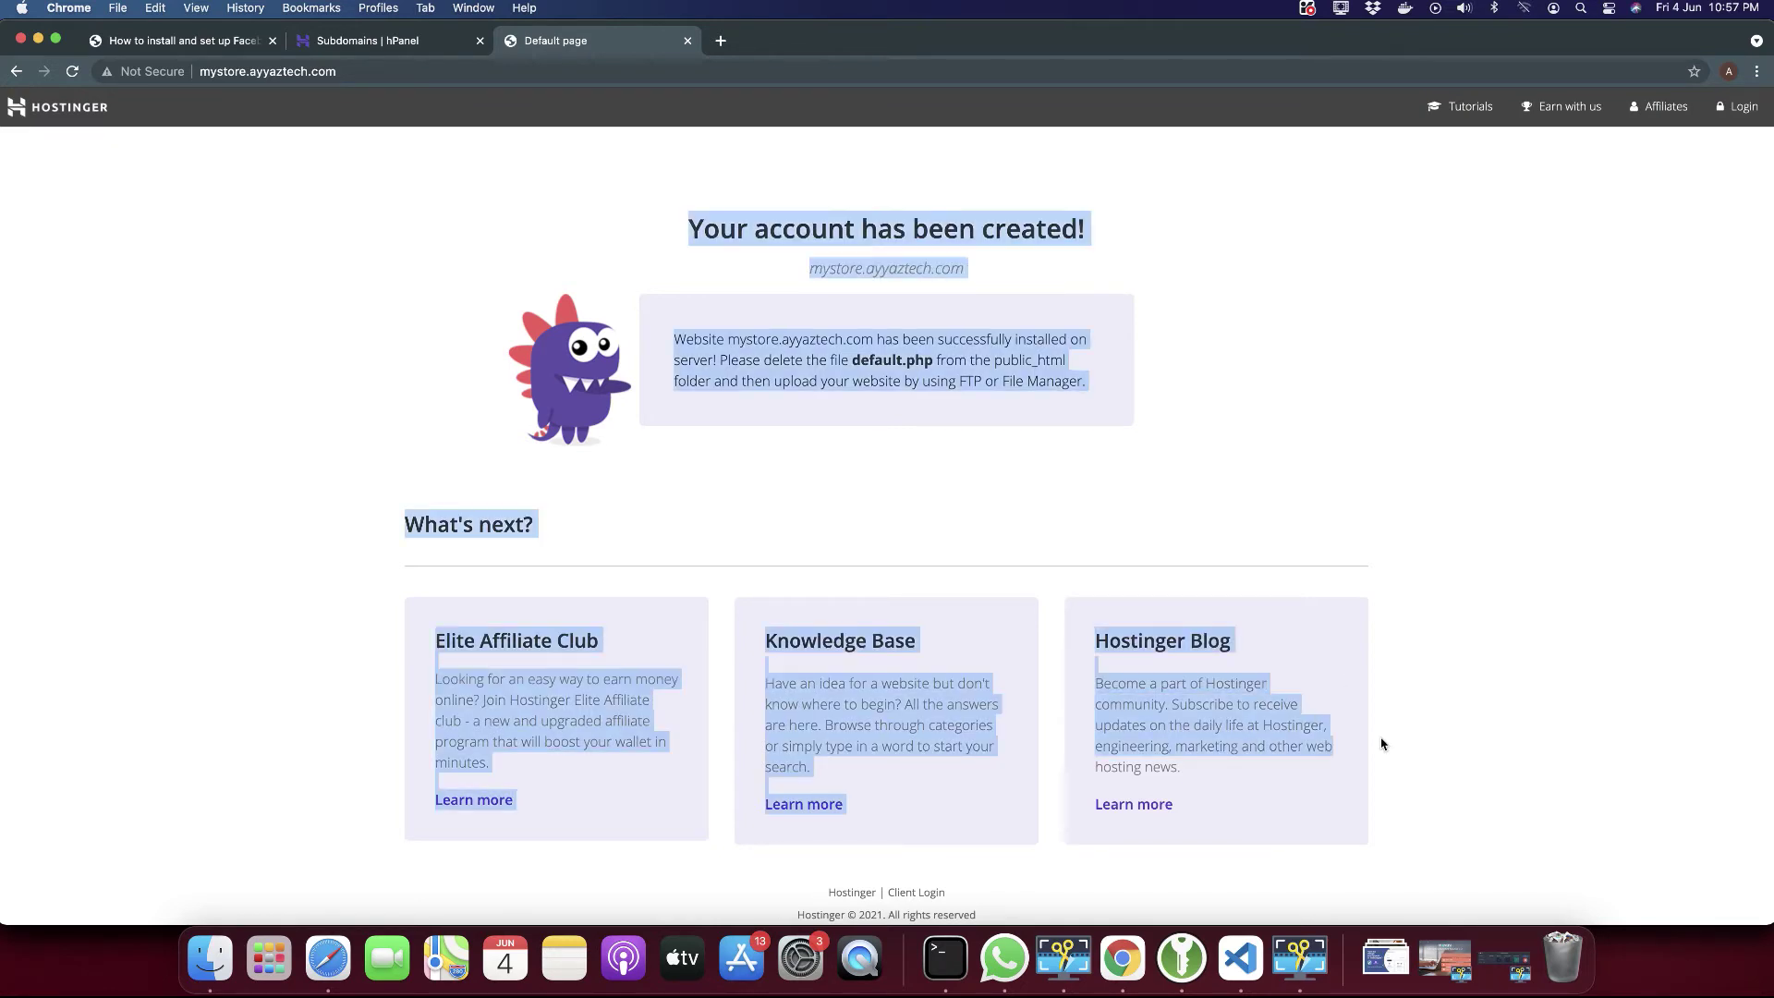
pyautogui.scroll(-3, 1512, 544)
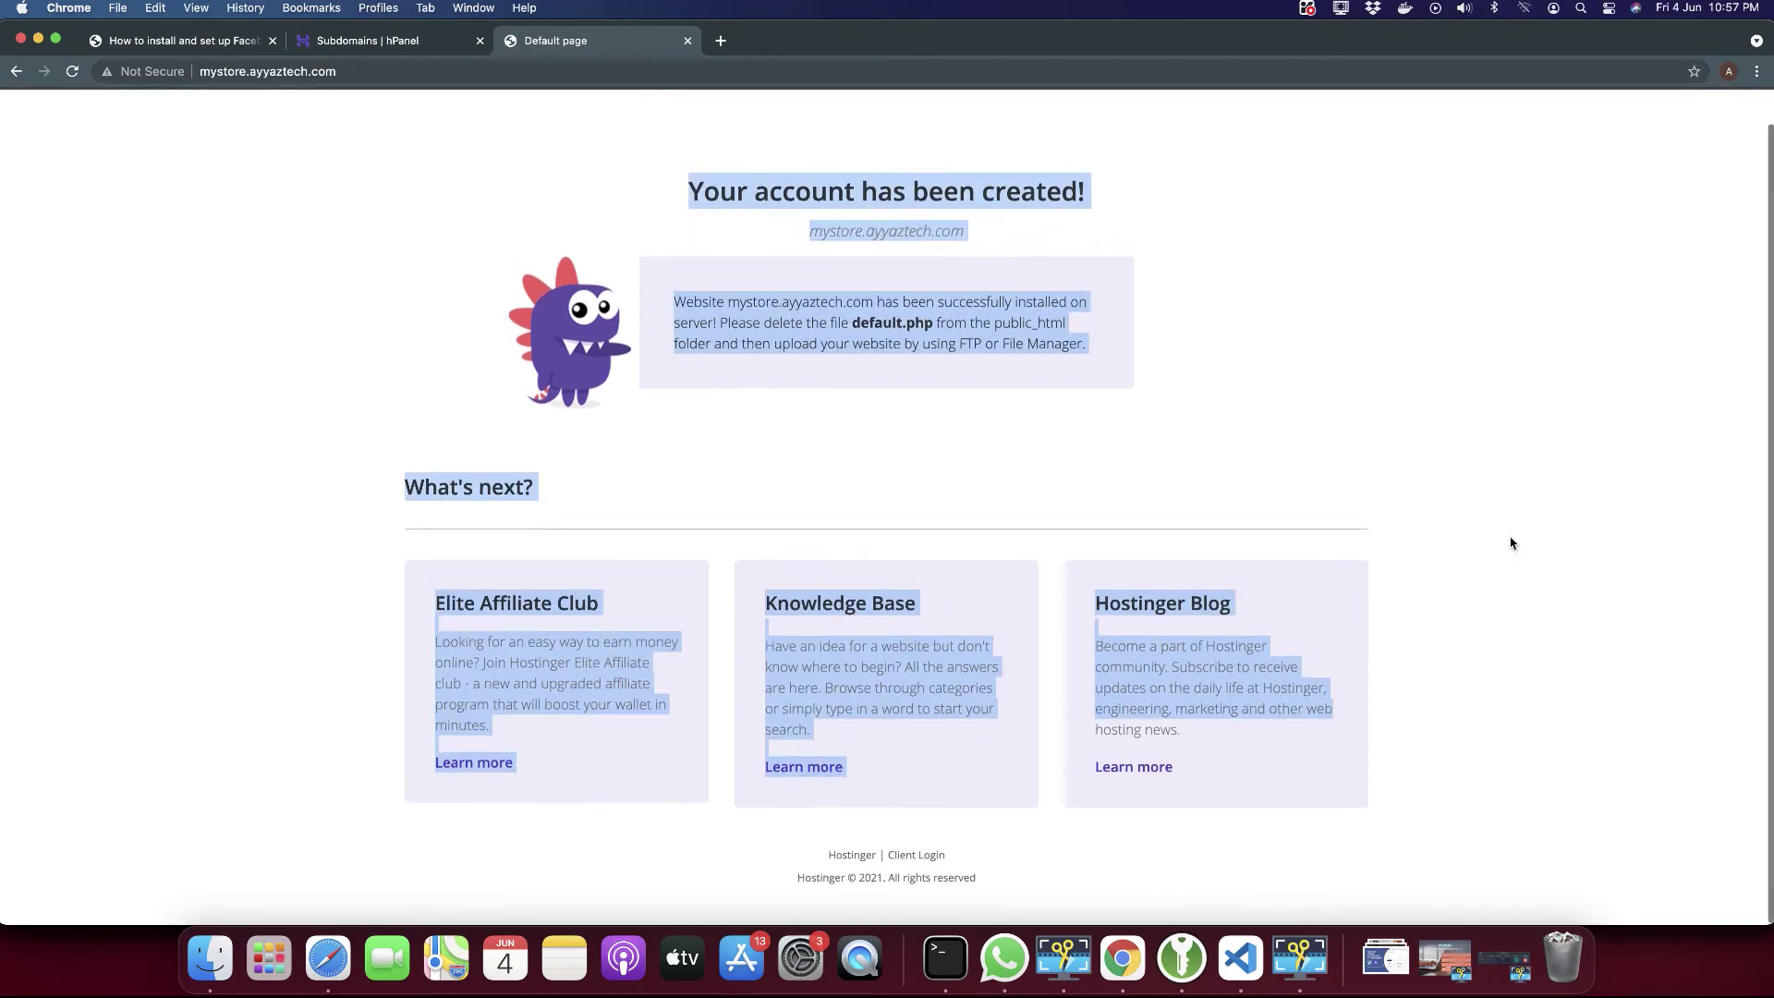
pyautogui.scroll(3, 1512, 544)
pyautogui.click(427, 435)
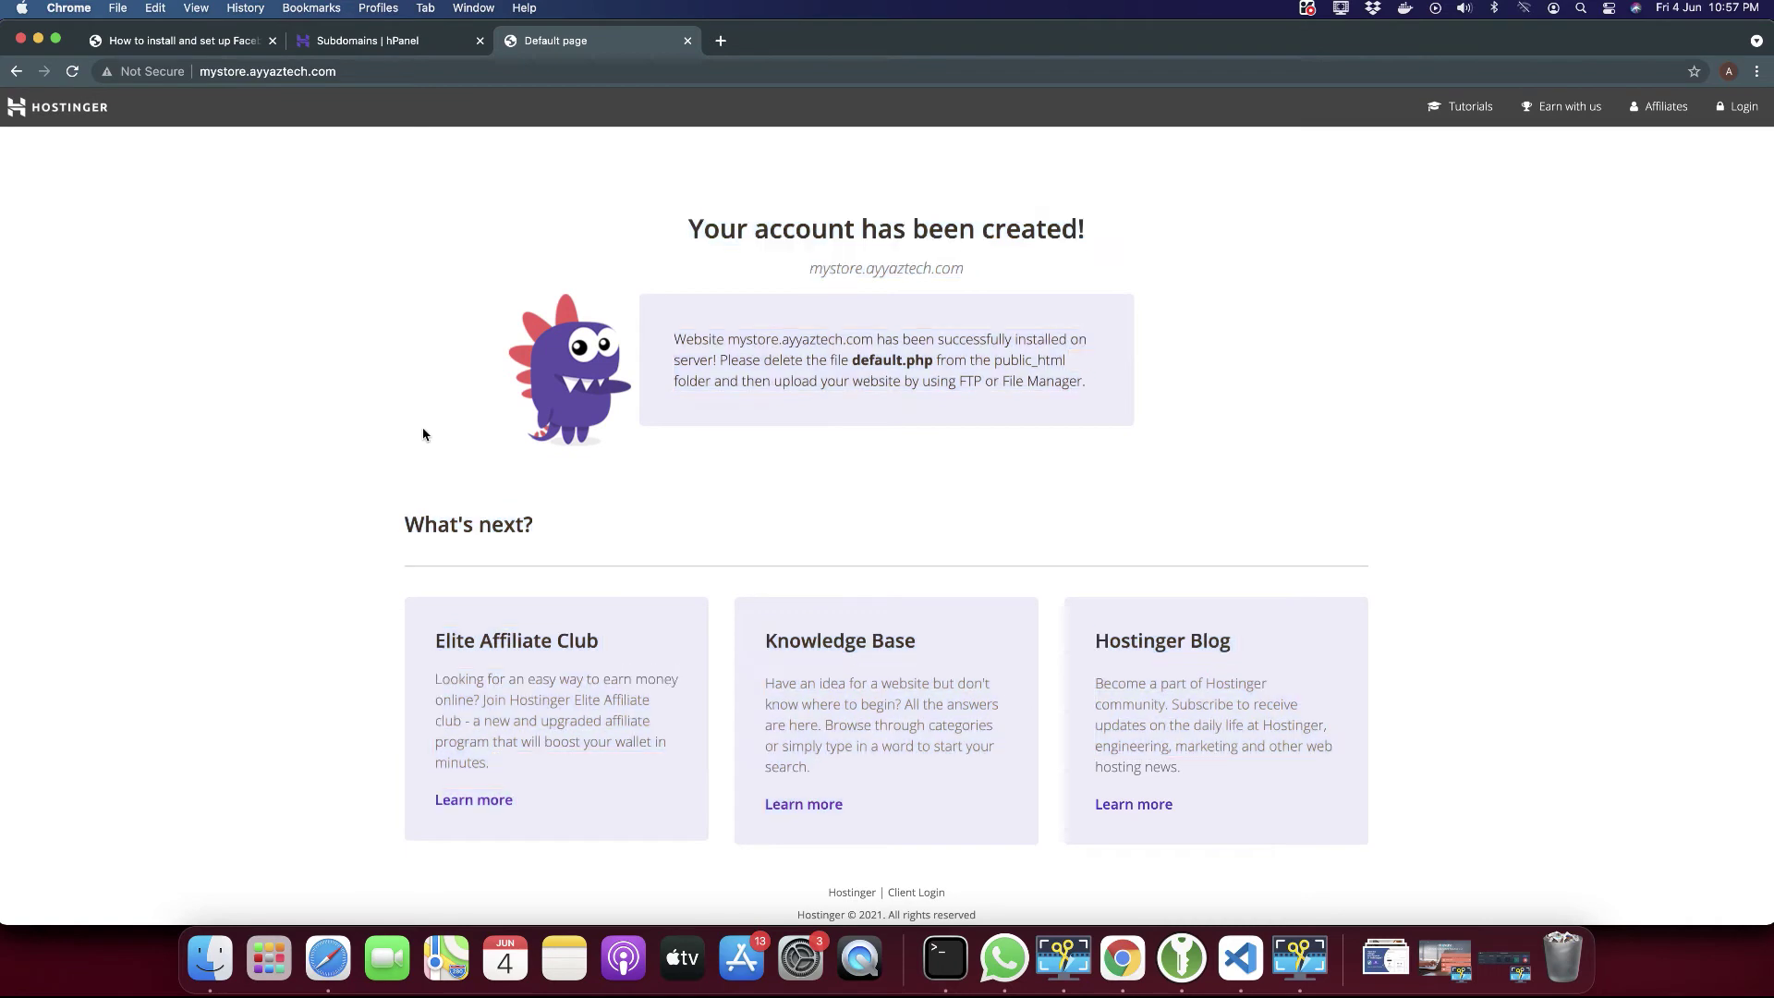
pyautogui.click(381, 55)
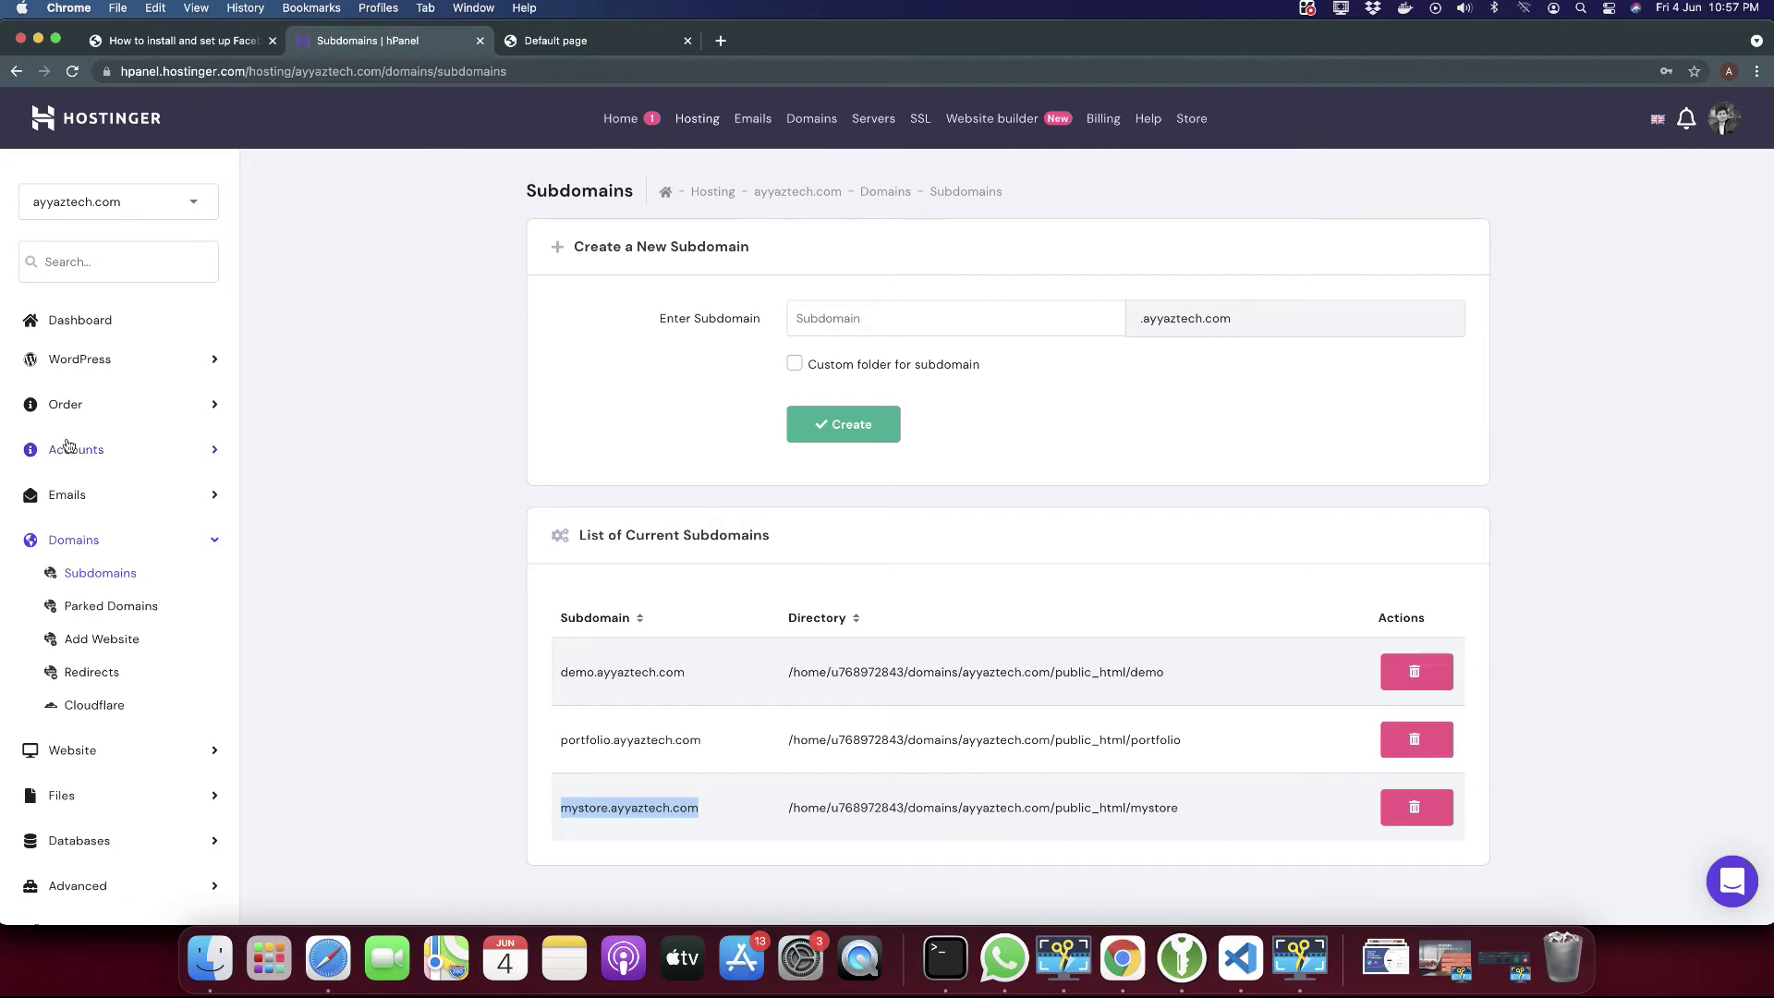
# In File Manager, browse to domains/ayyaztech.com/public_html/mystore.
pyautogui.click(70, 325)
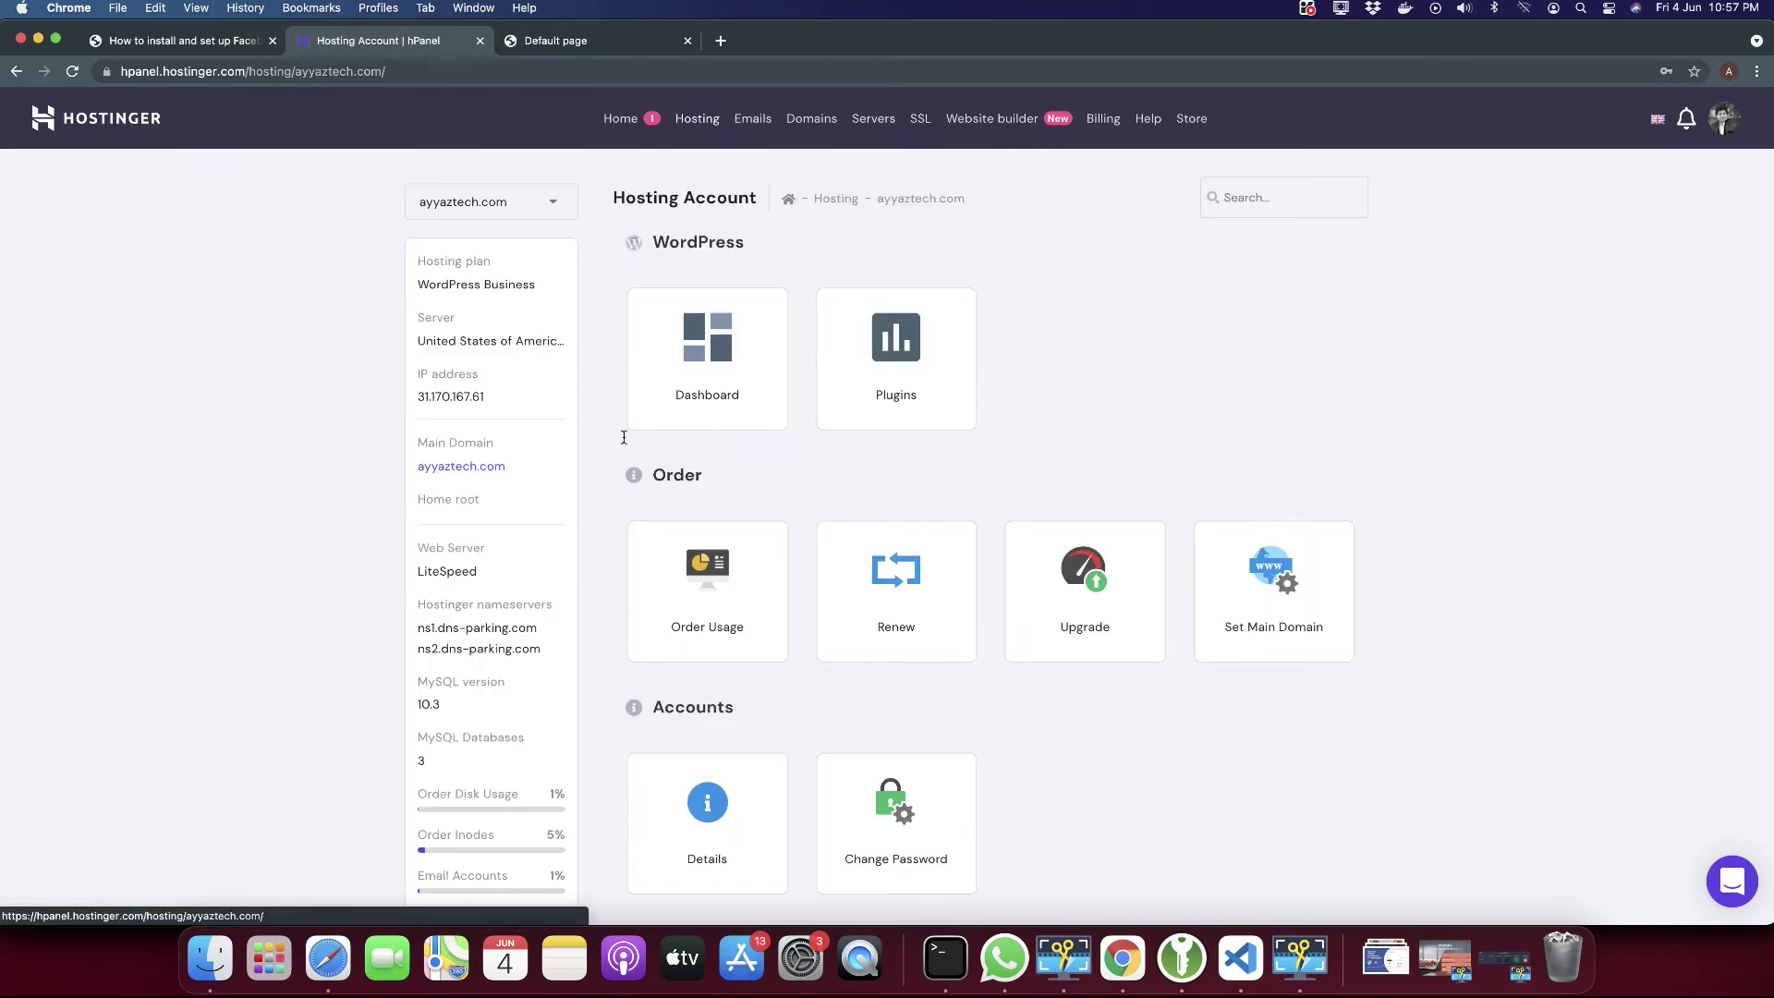
pyautogui.scroll(-5, 839, 496)
pyautogui.scroll(-5, 839, 496)
pyautogui.scroll(-5, 839, 497)
pyautogui.scroll(-3, 840, 496)
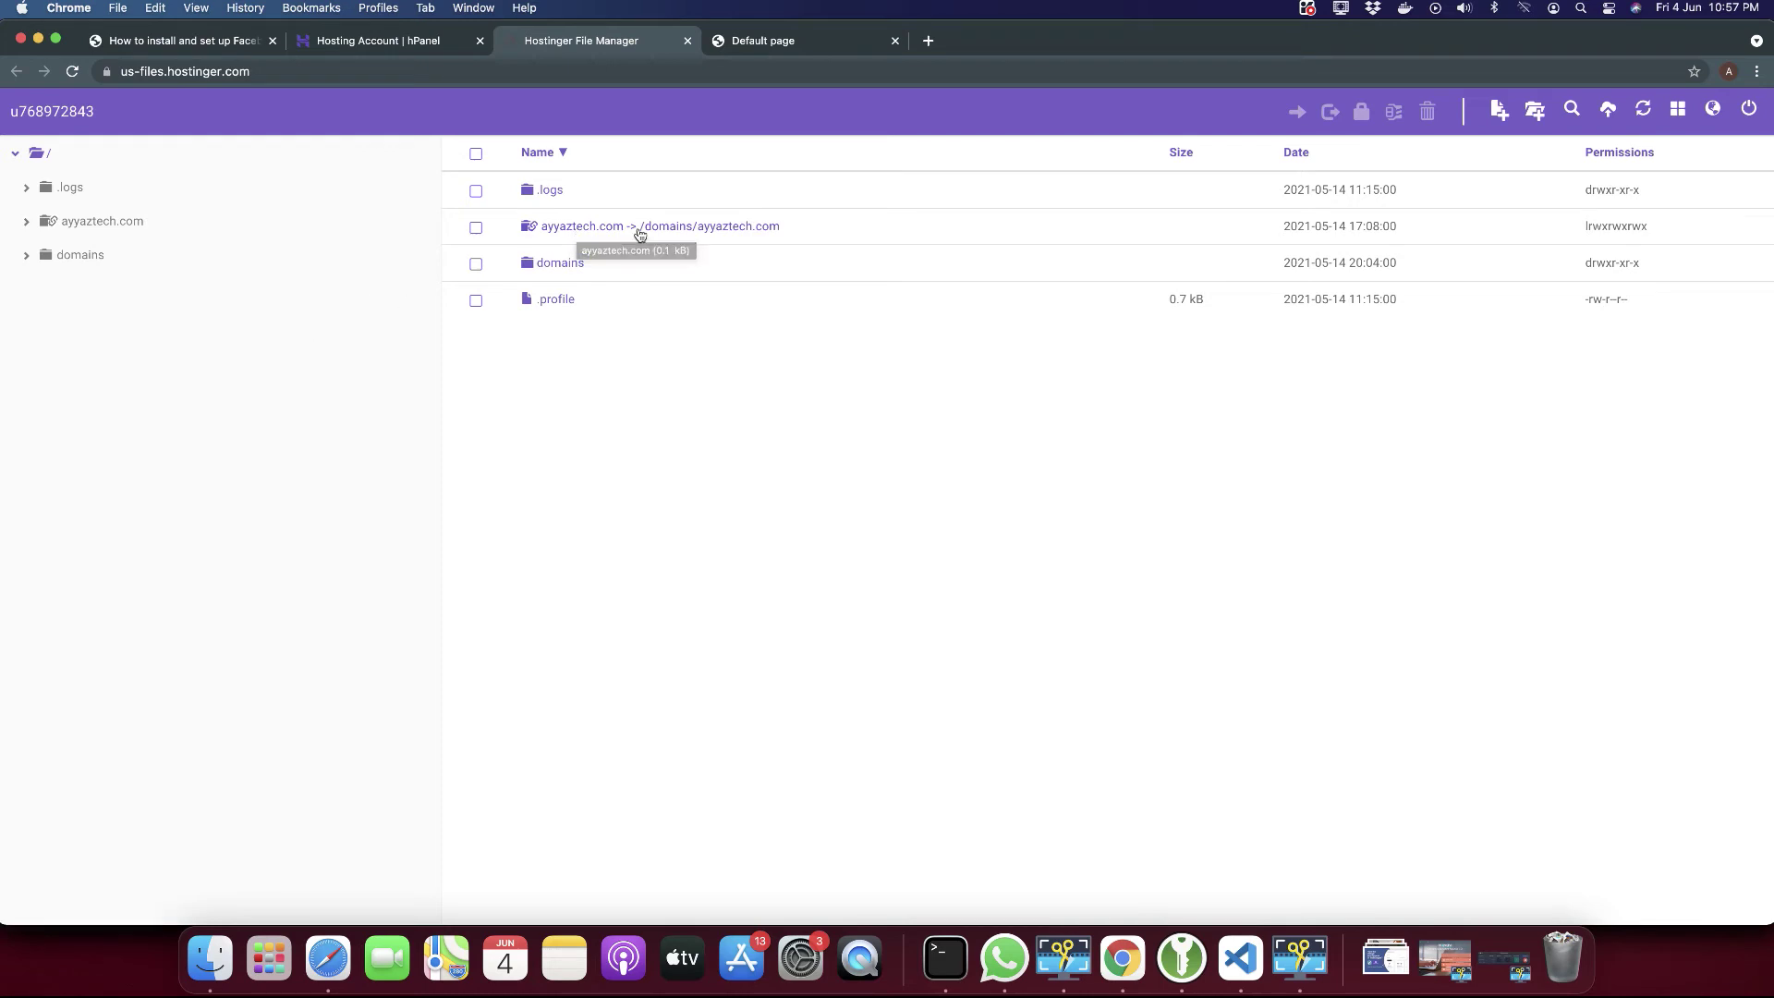
pyautogui.doubleClick(560, 267)
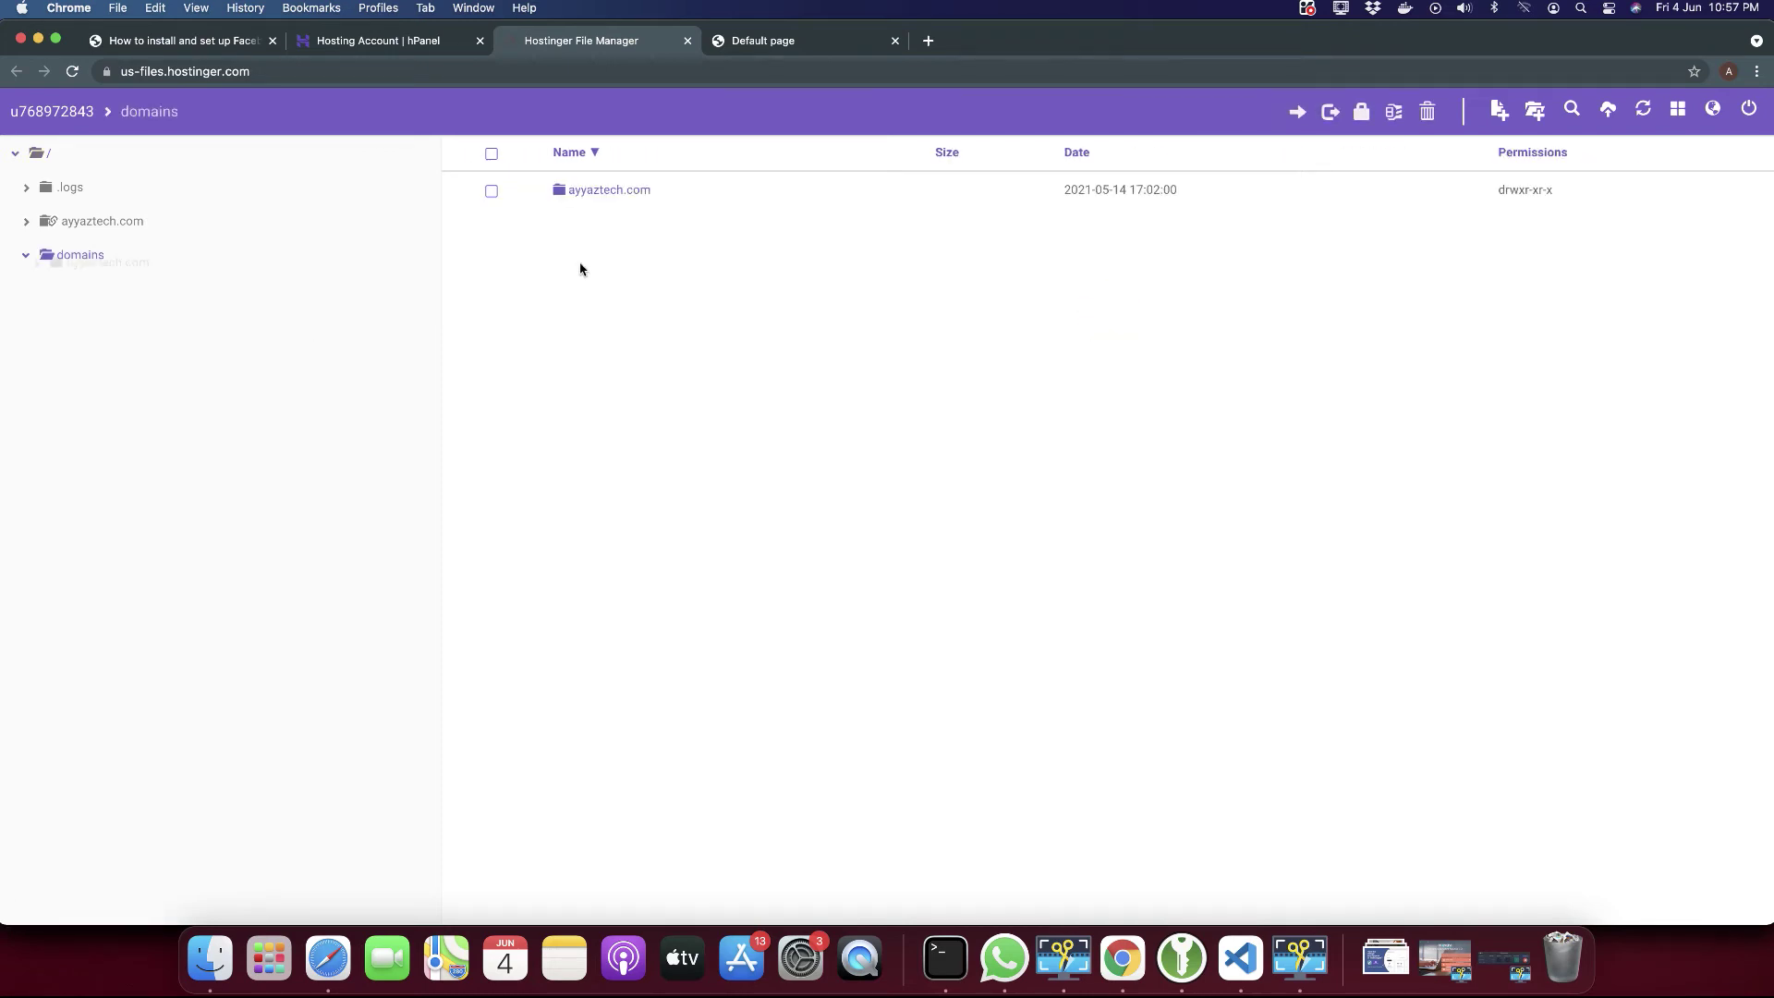
pyautogui.doubleClick(592, 189)
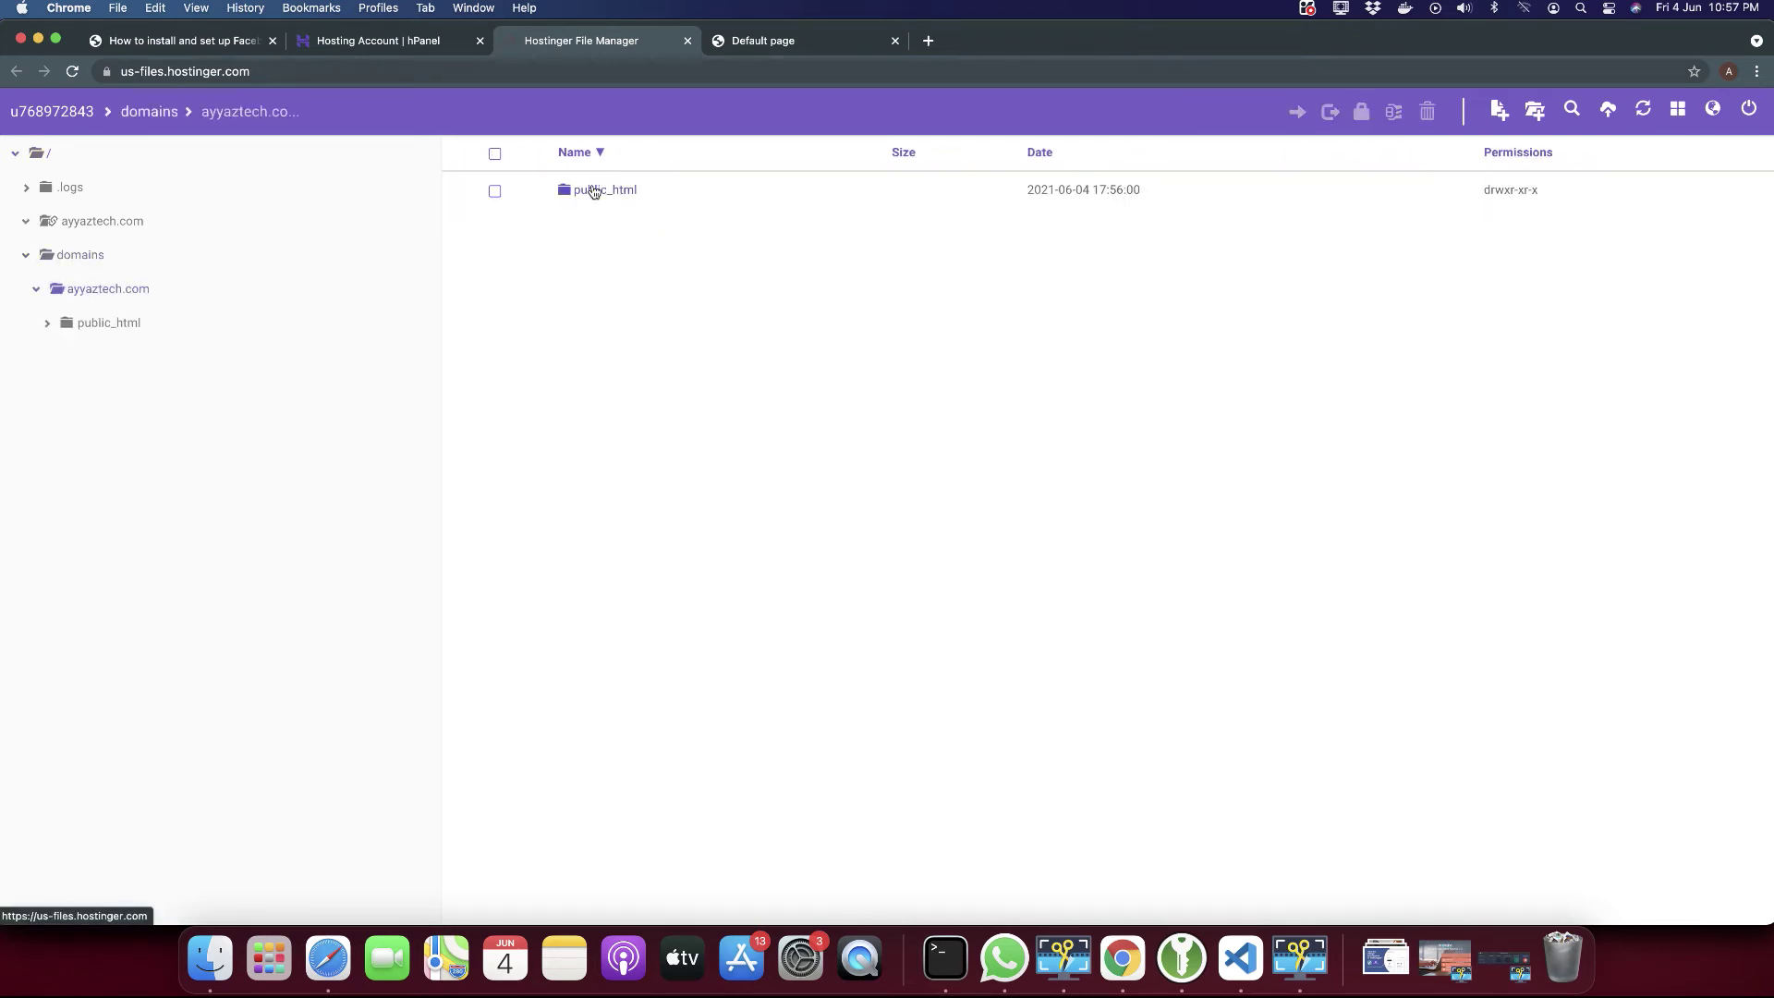
pyautogui.doubleClick(599, 193)
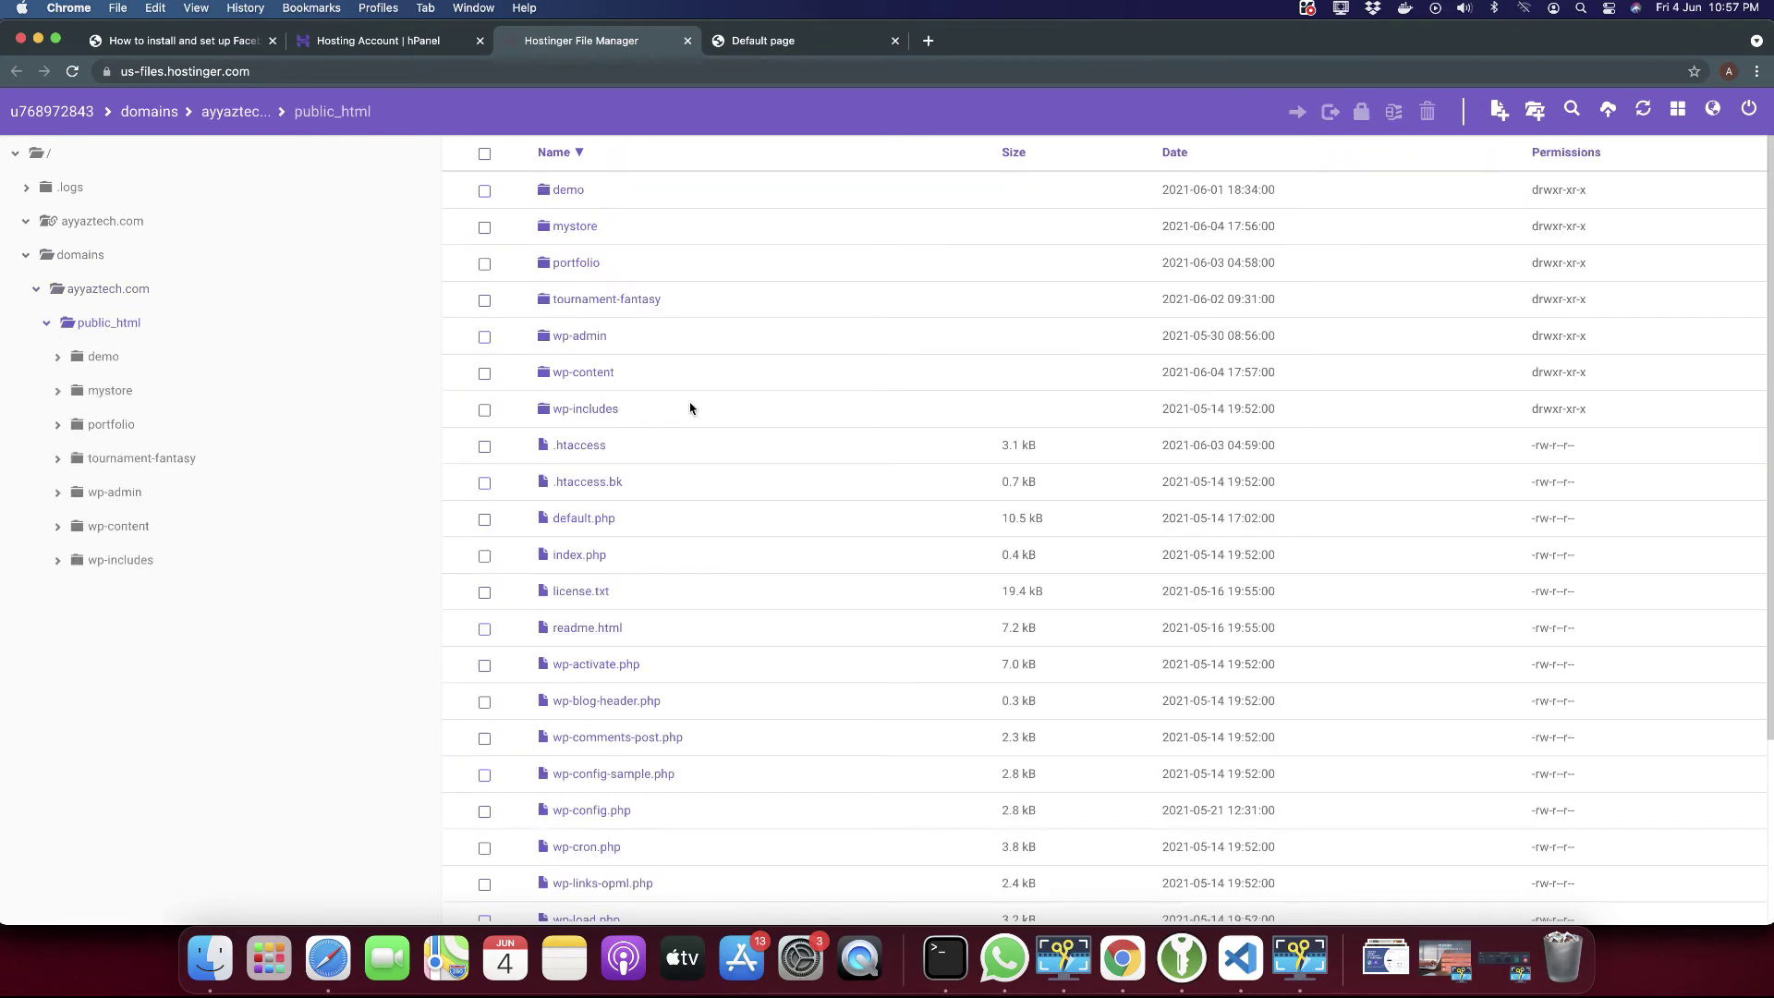
pyautogui.doubleClick(580, 229)
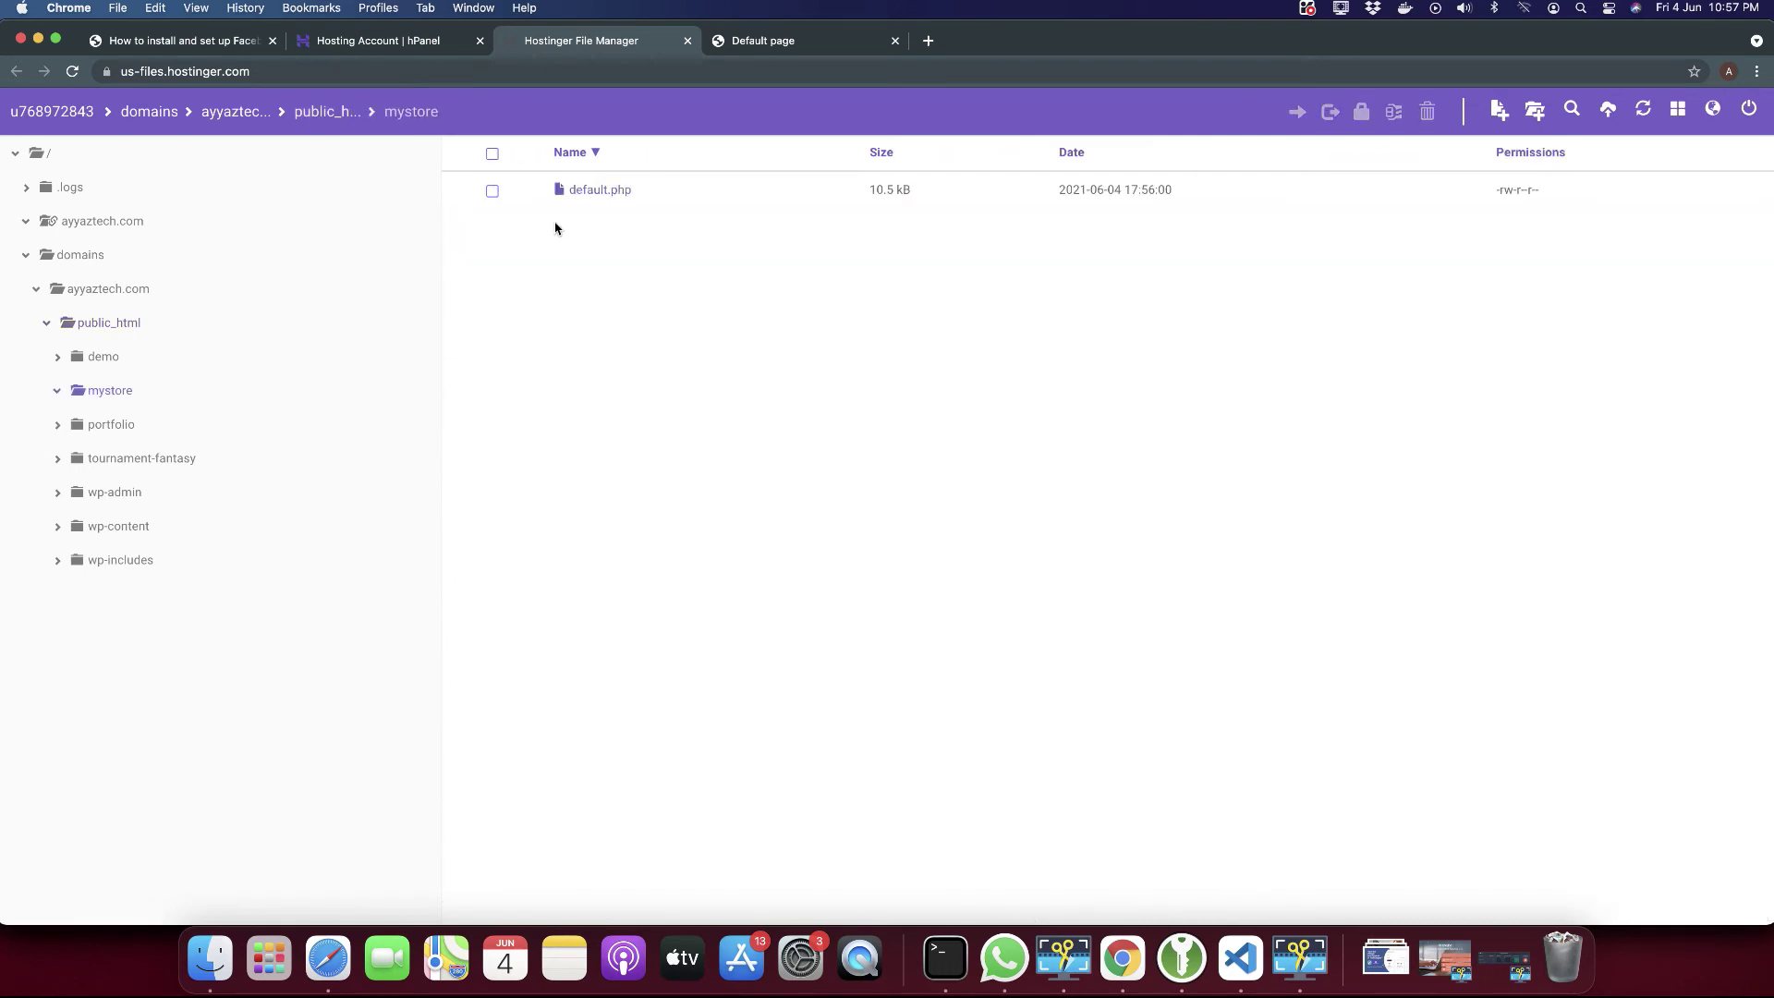
# Delete default.php from the mystore folder.
pyautogui.click(606, 200)
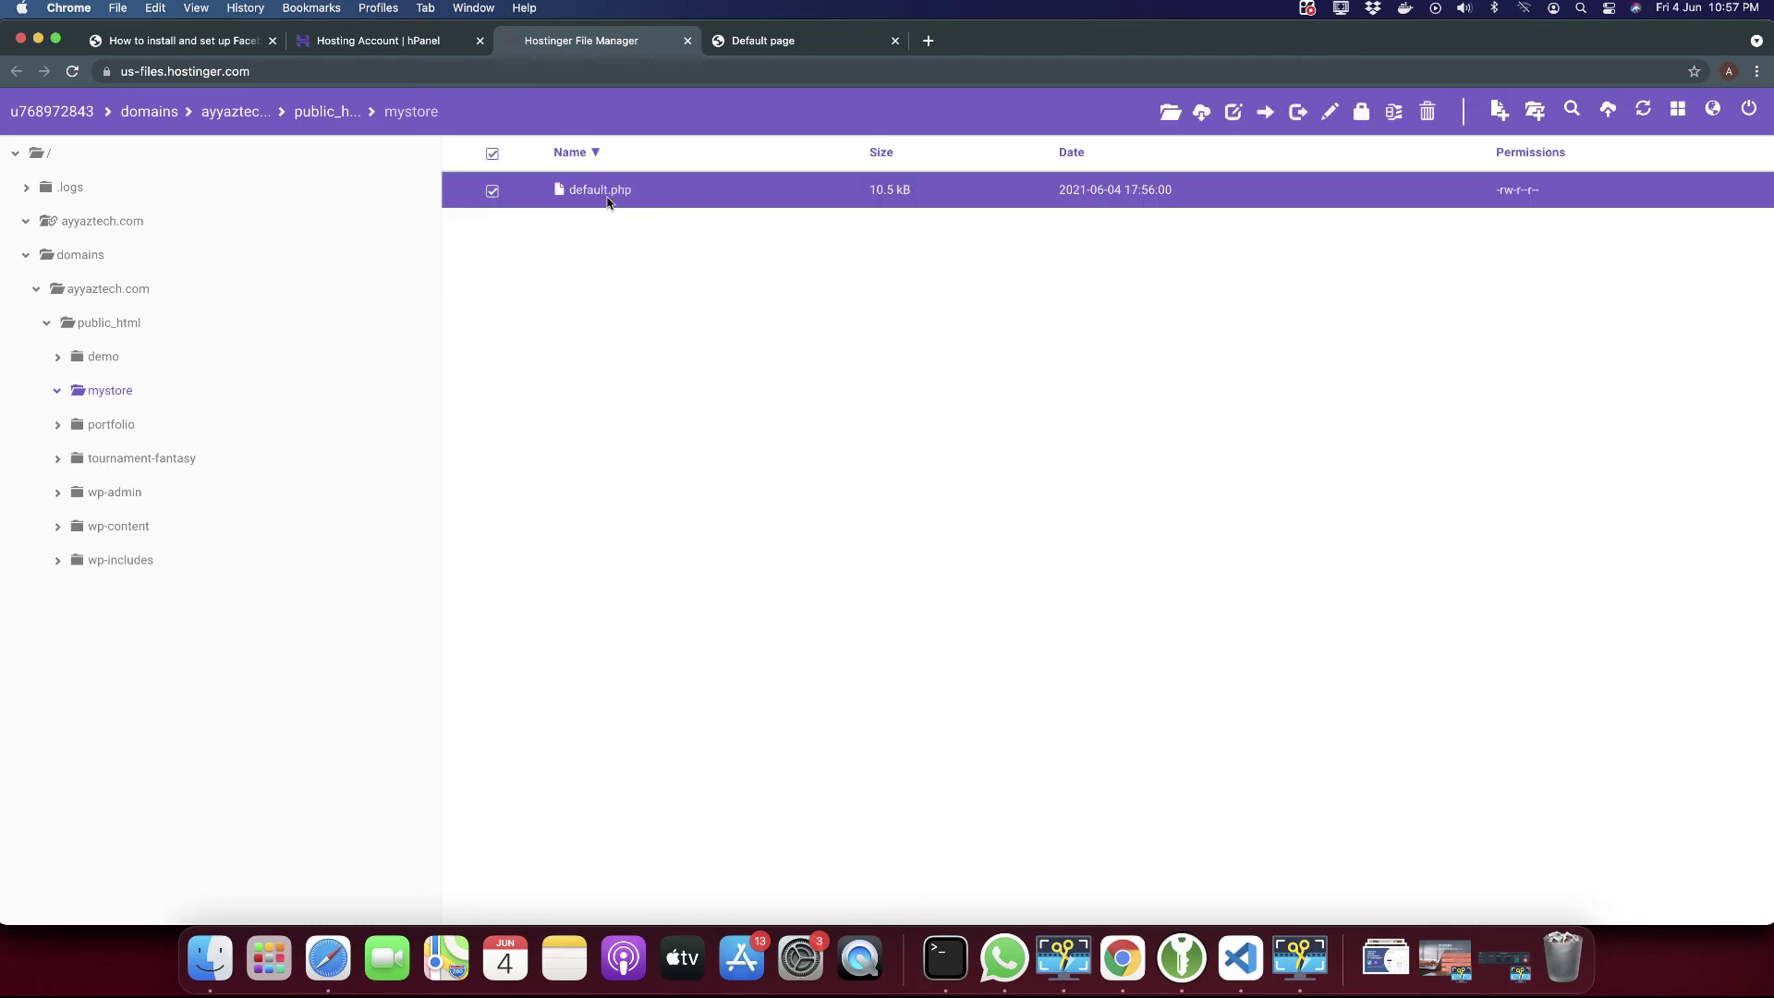
pyautogui.rightClick(607, 201)
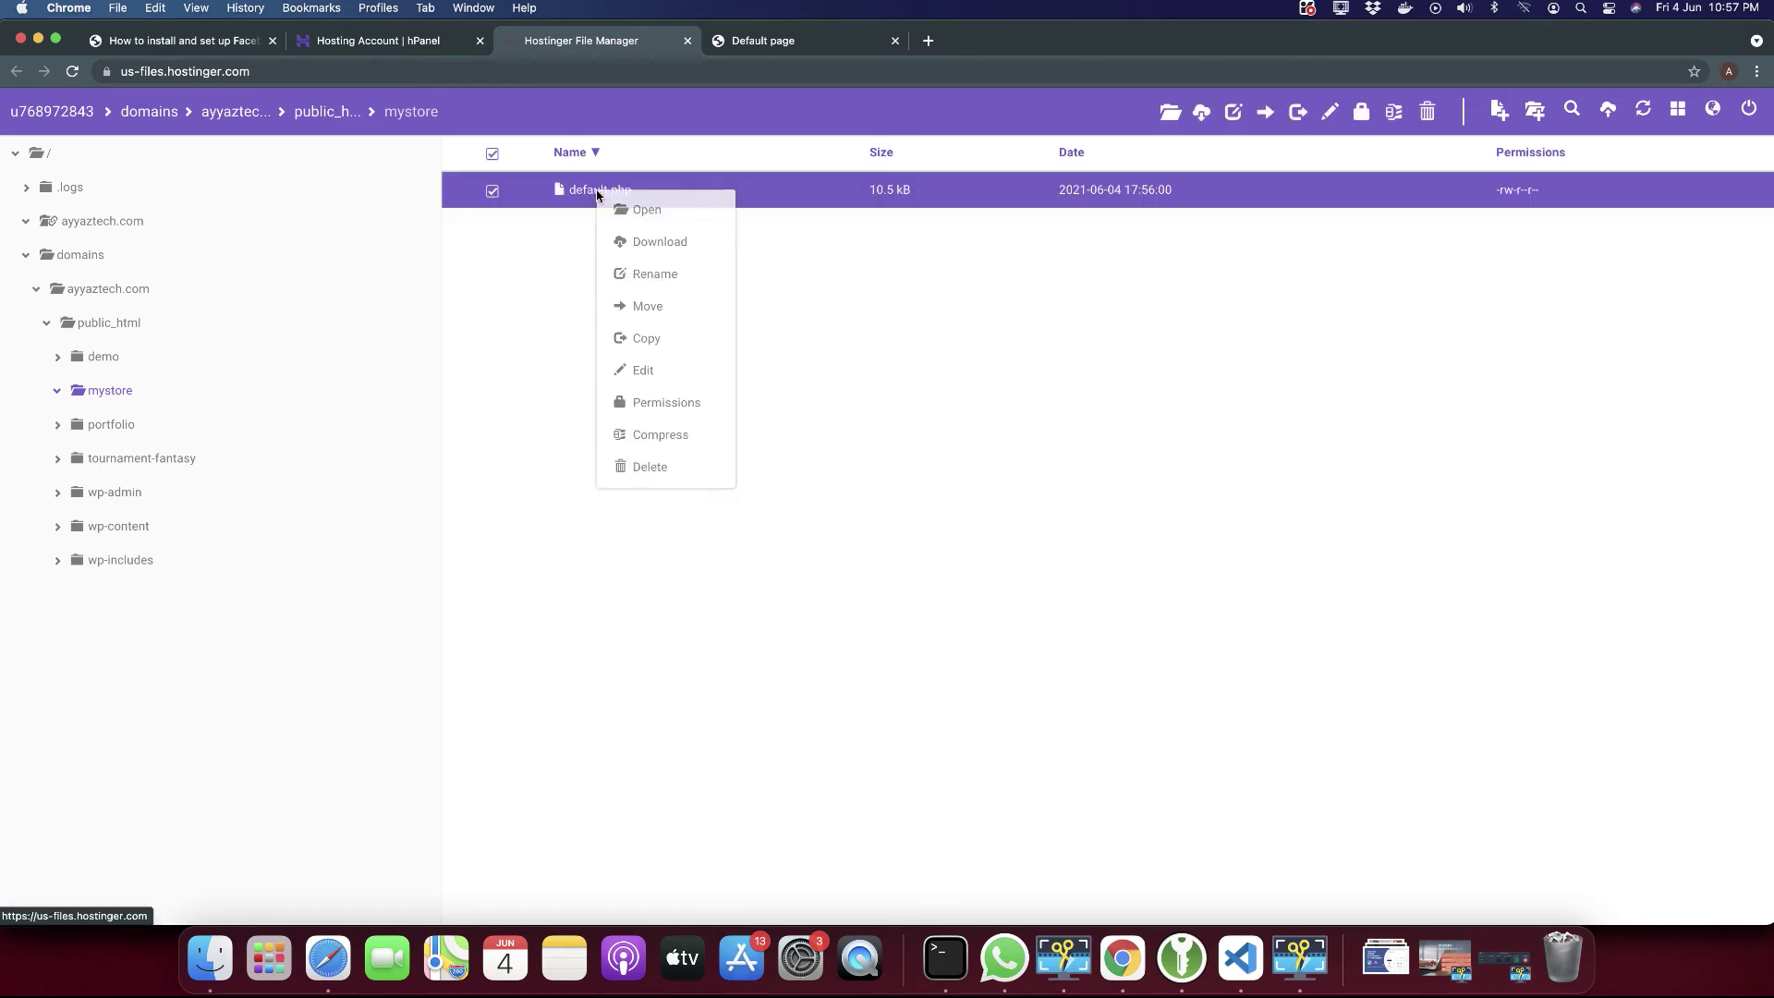
pyautogui.click(671, 468)
pyautogui.click(1104, 251)
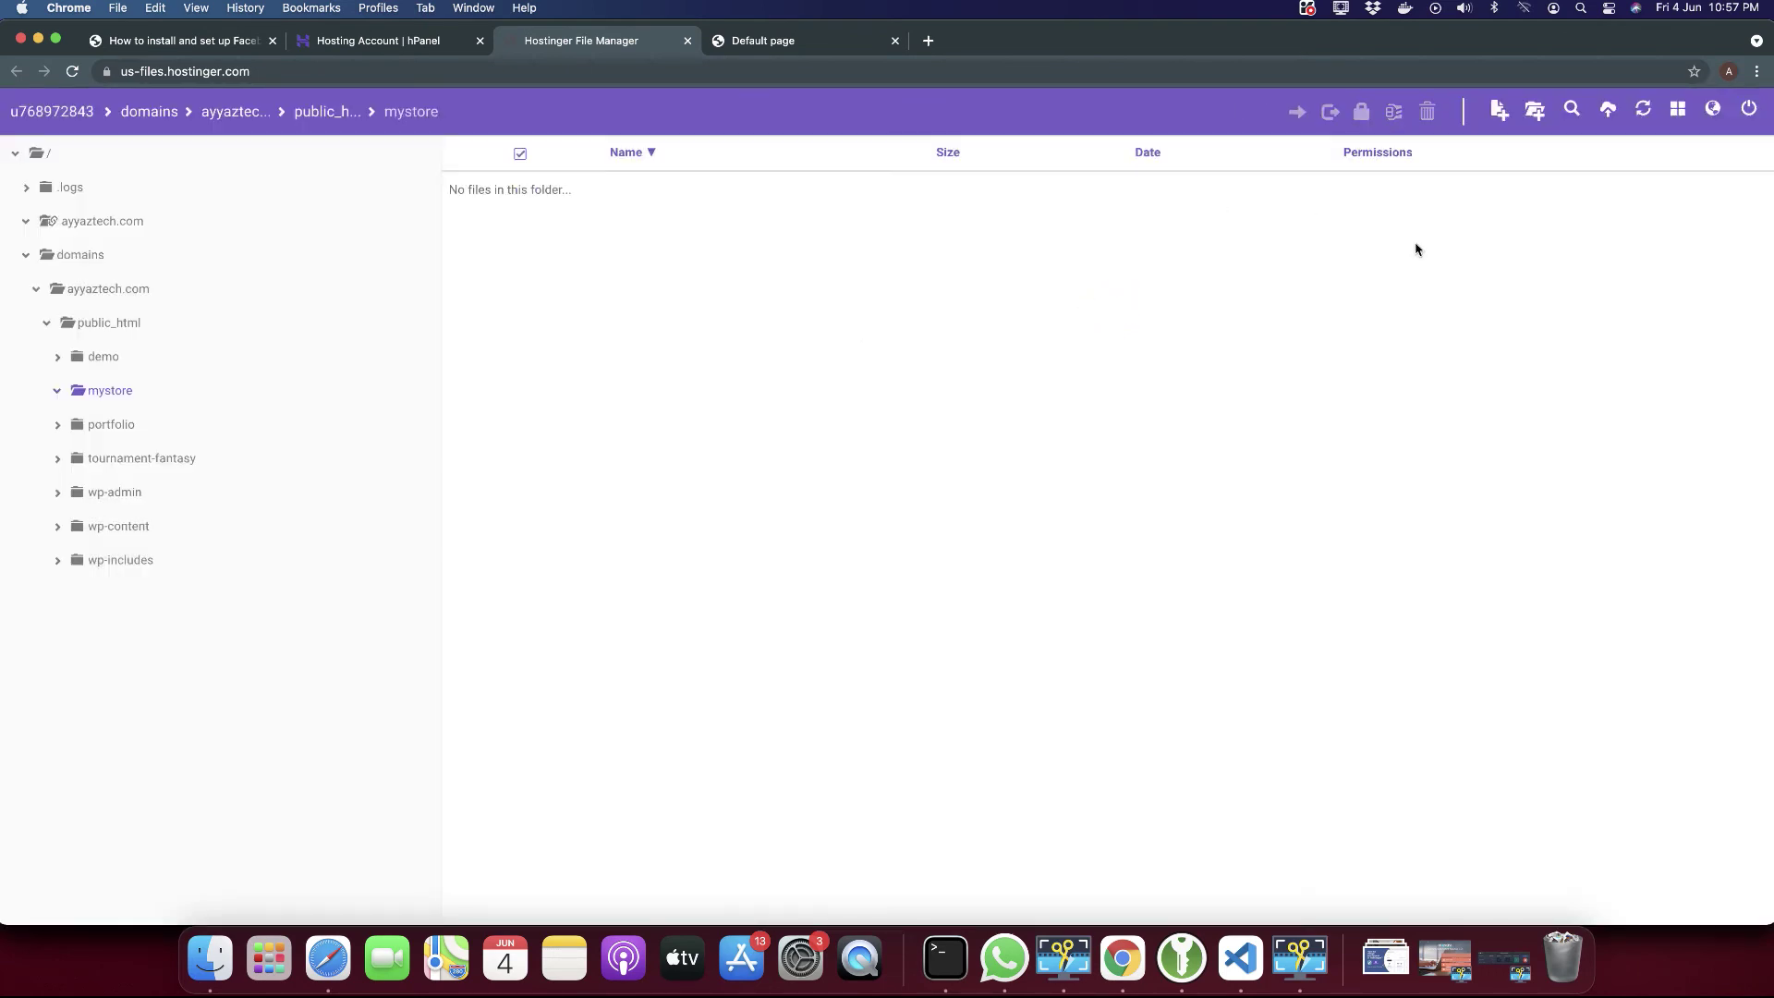
# Create a new empty index.html file in the mystore folder.
pyautogui.click(1499, 111)
pyautogui.write('in')
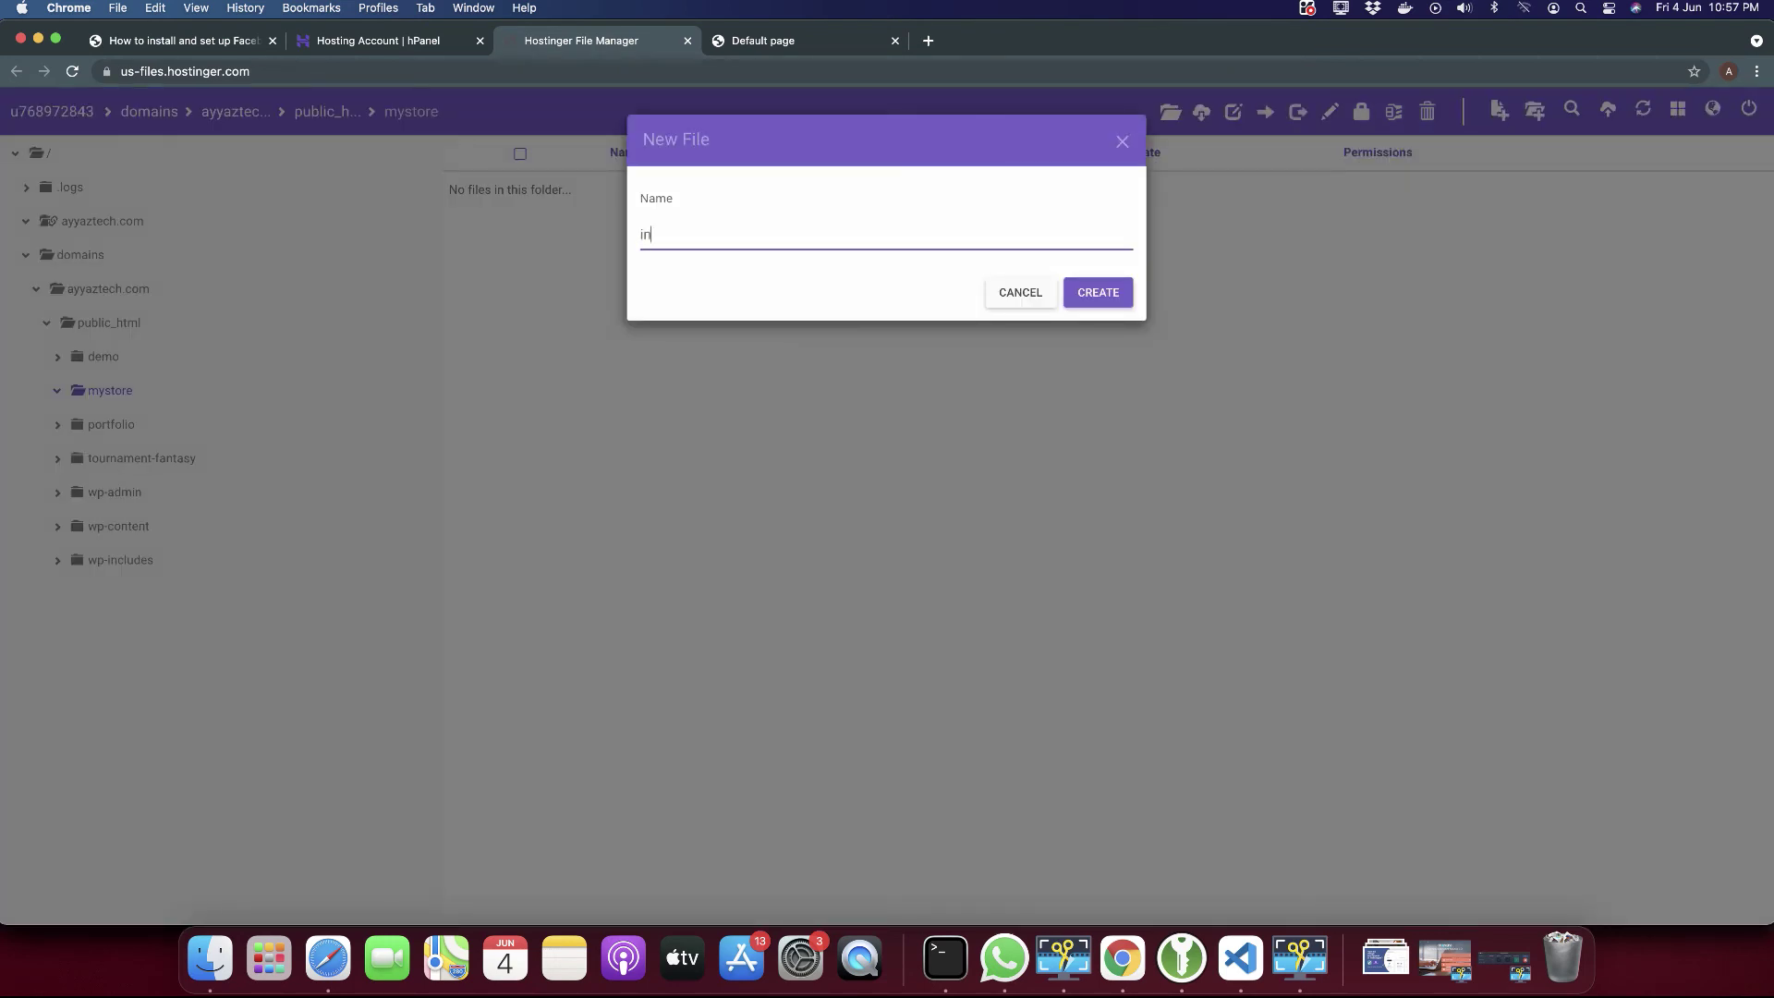
pyautogui.write('dex.html')
pyautogui.press('Return')
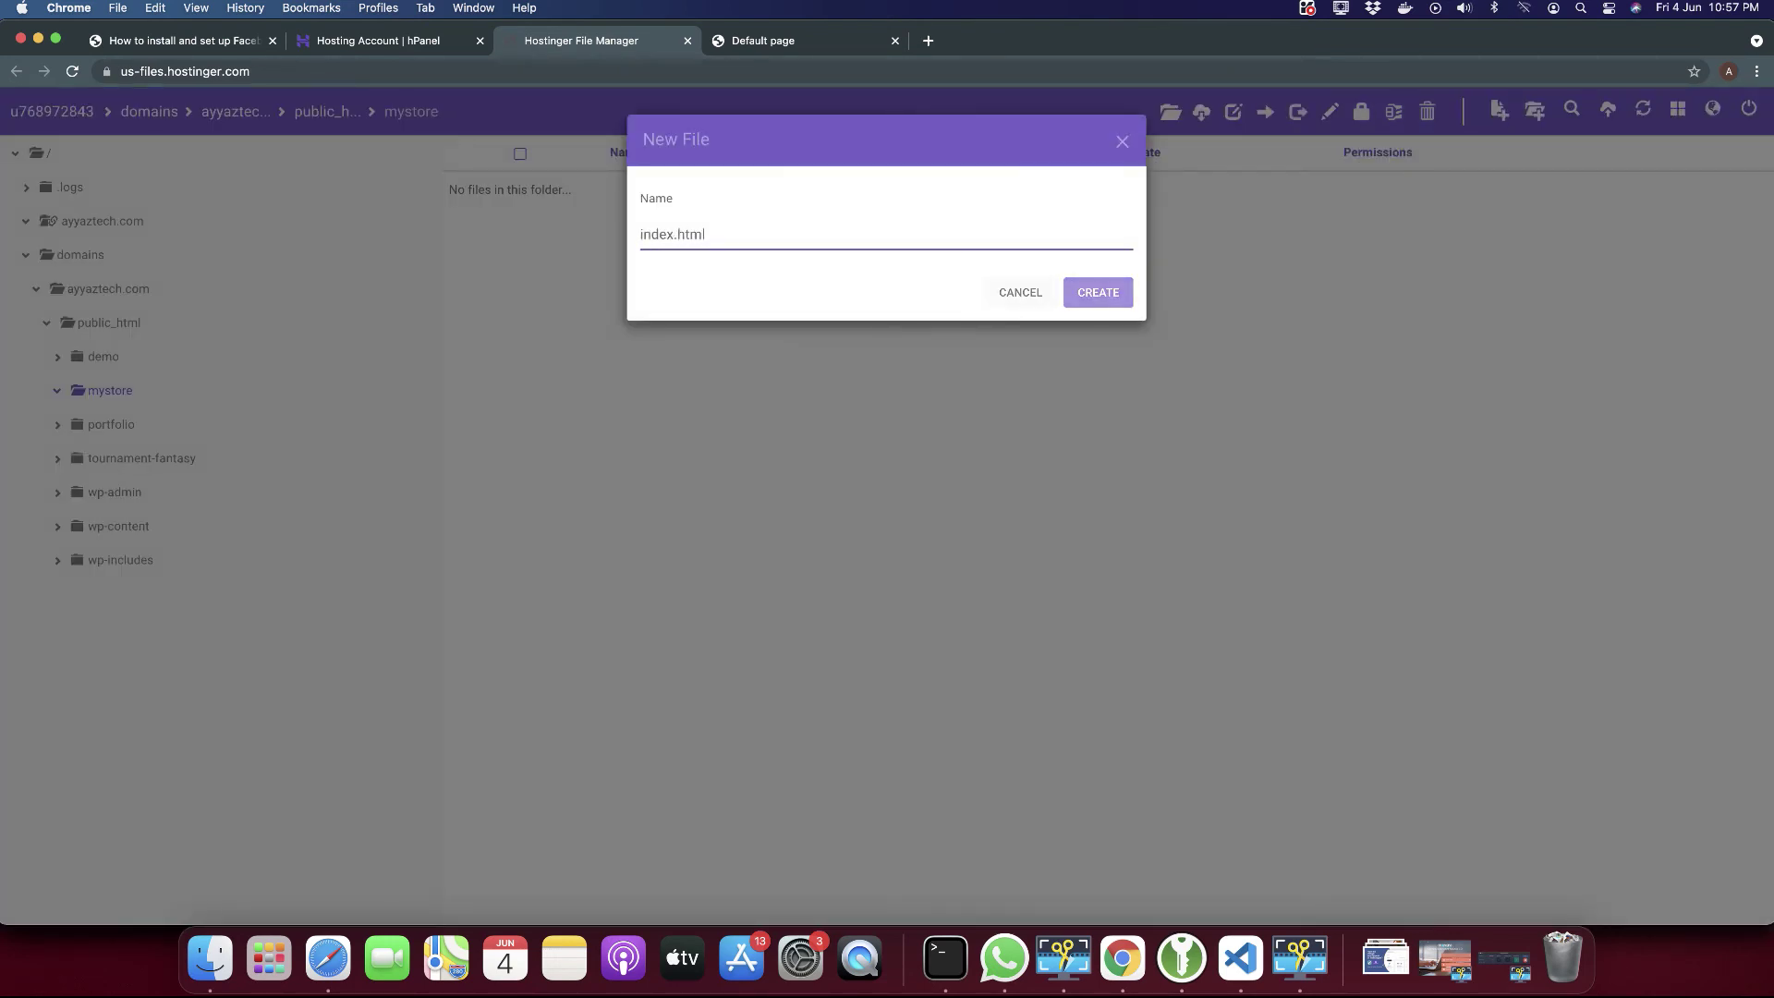
pyautogui.click(603, 198)
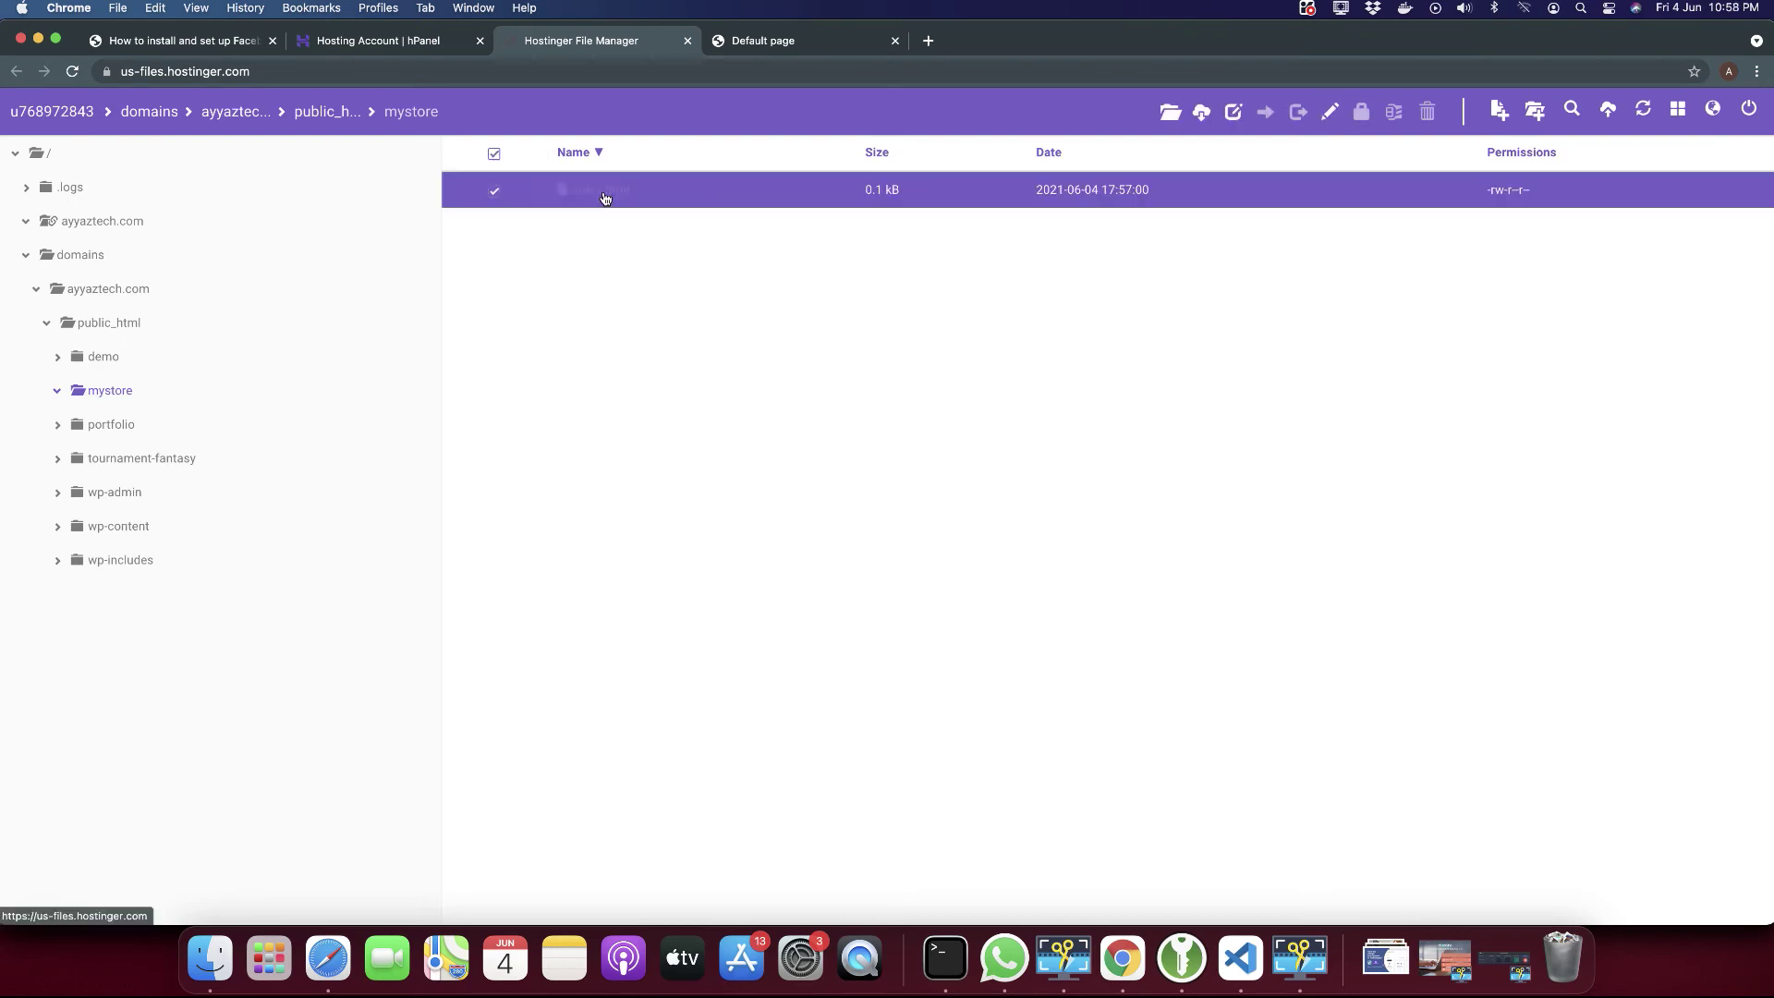
# Write html, head and body markup with an <h1>Hello world</h1> heading, and save.
pyautogui.click(1331, 112)
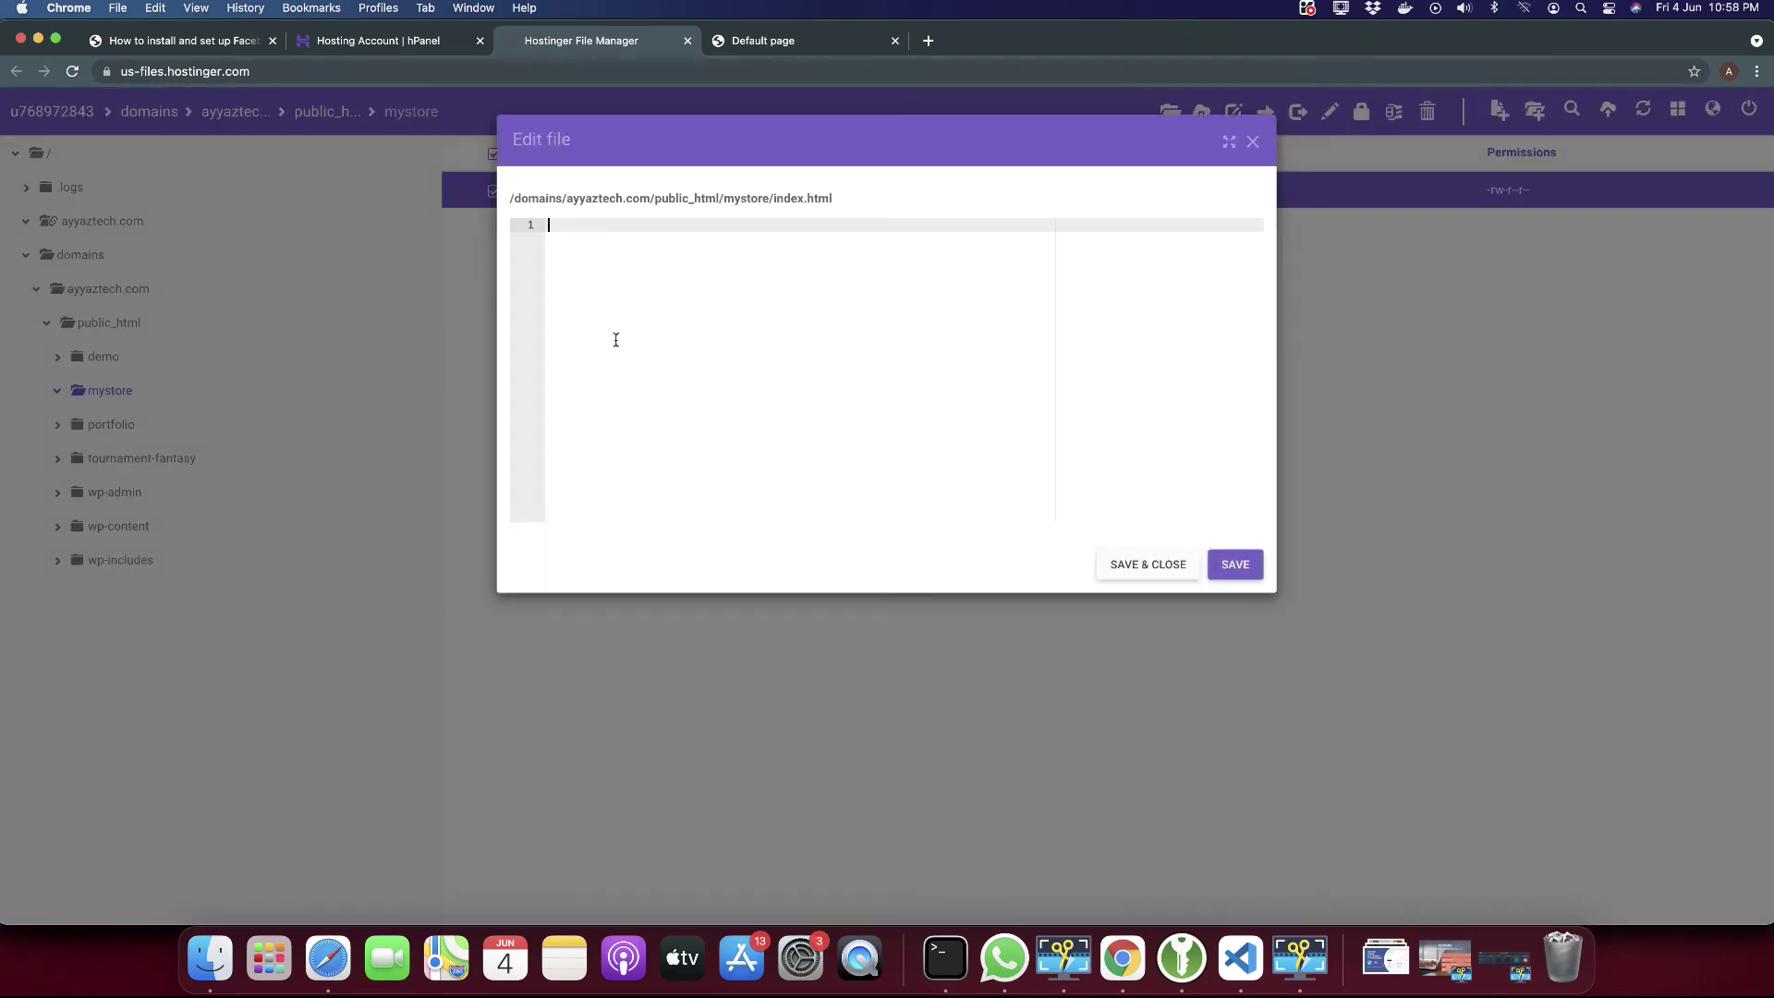
pyautogui.write('<html>')
pyautogui.press('Return')
pyautogui.press('Return')
pyautogui.write('<head')
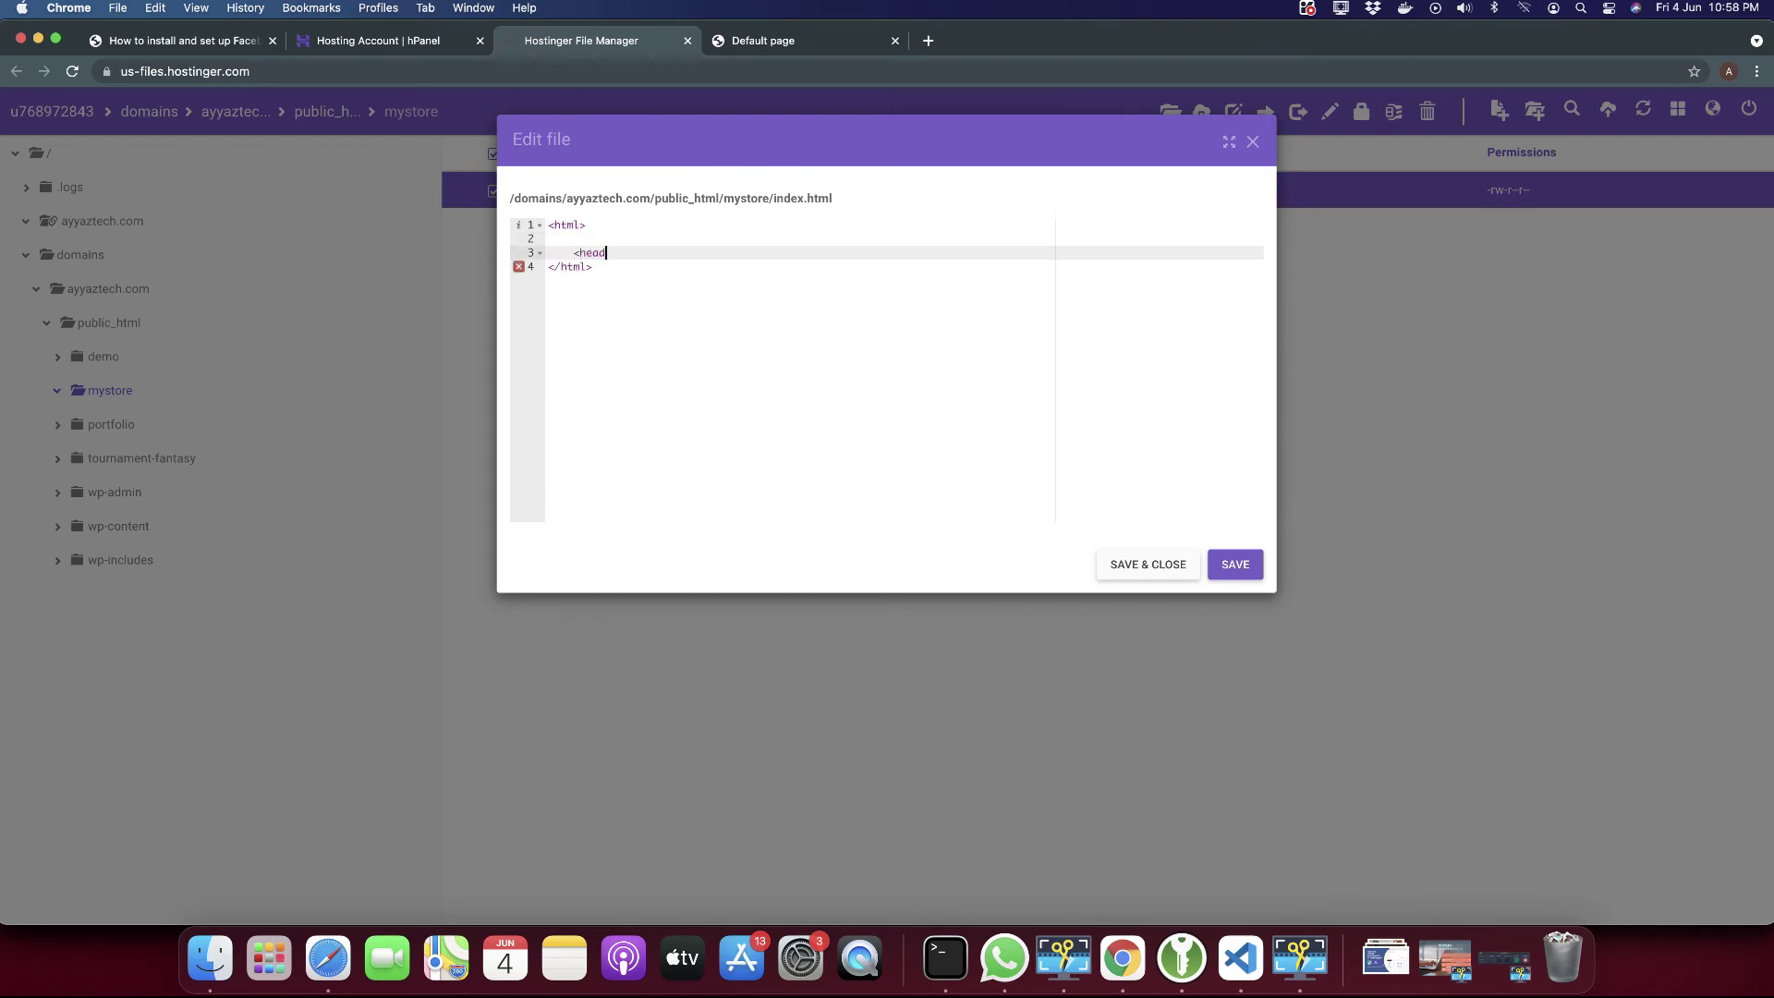
pyautogui.write('>')
pyautogui.press('Return')
pyautogui.press('Return')
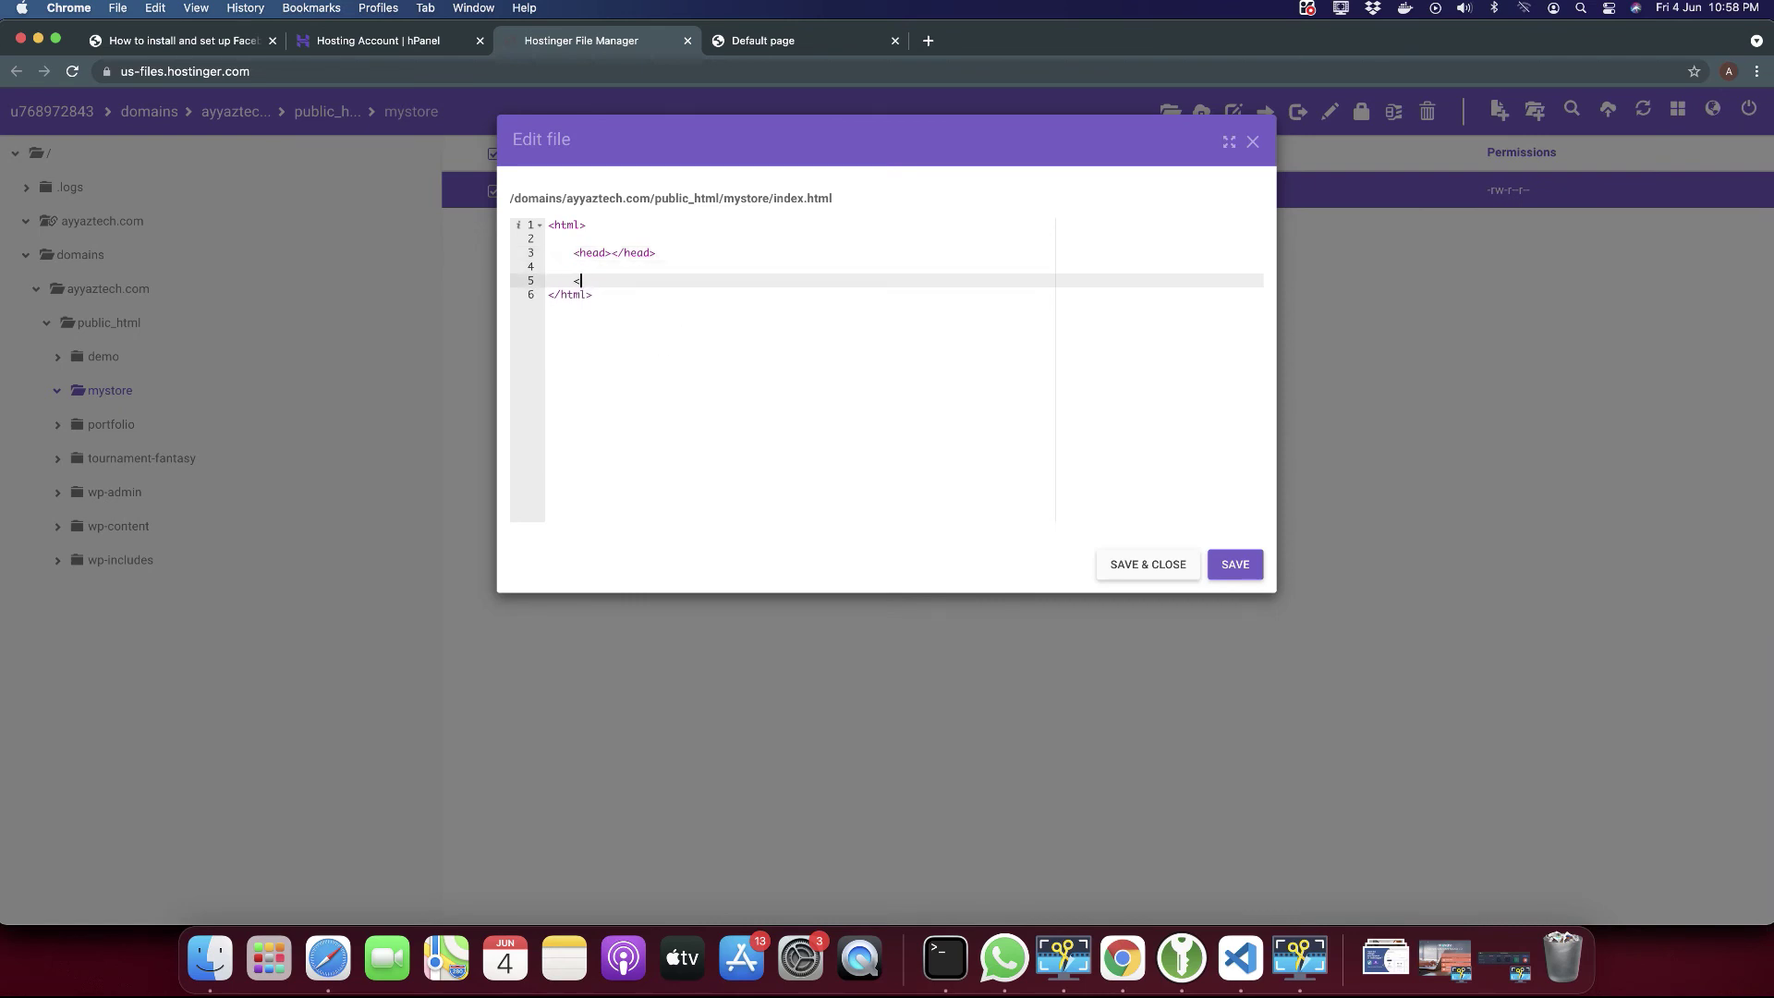
pyautogui.write('<body>')
pyautogui.press('Return')
pyautogui.press('Return')
pyautogui.press('Return')
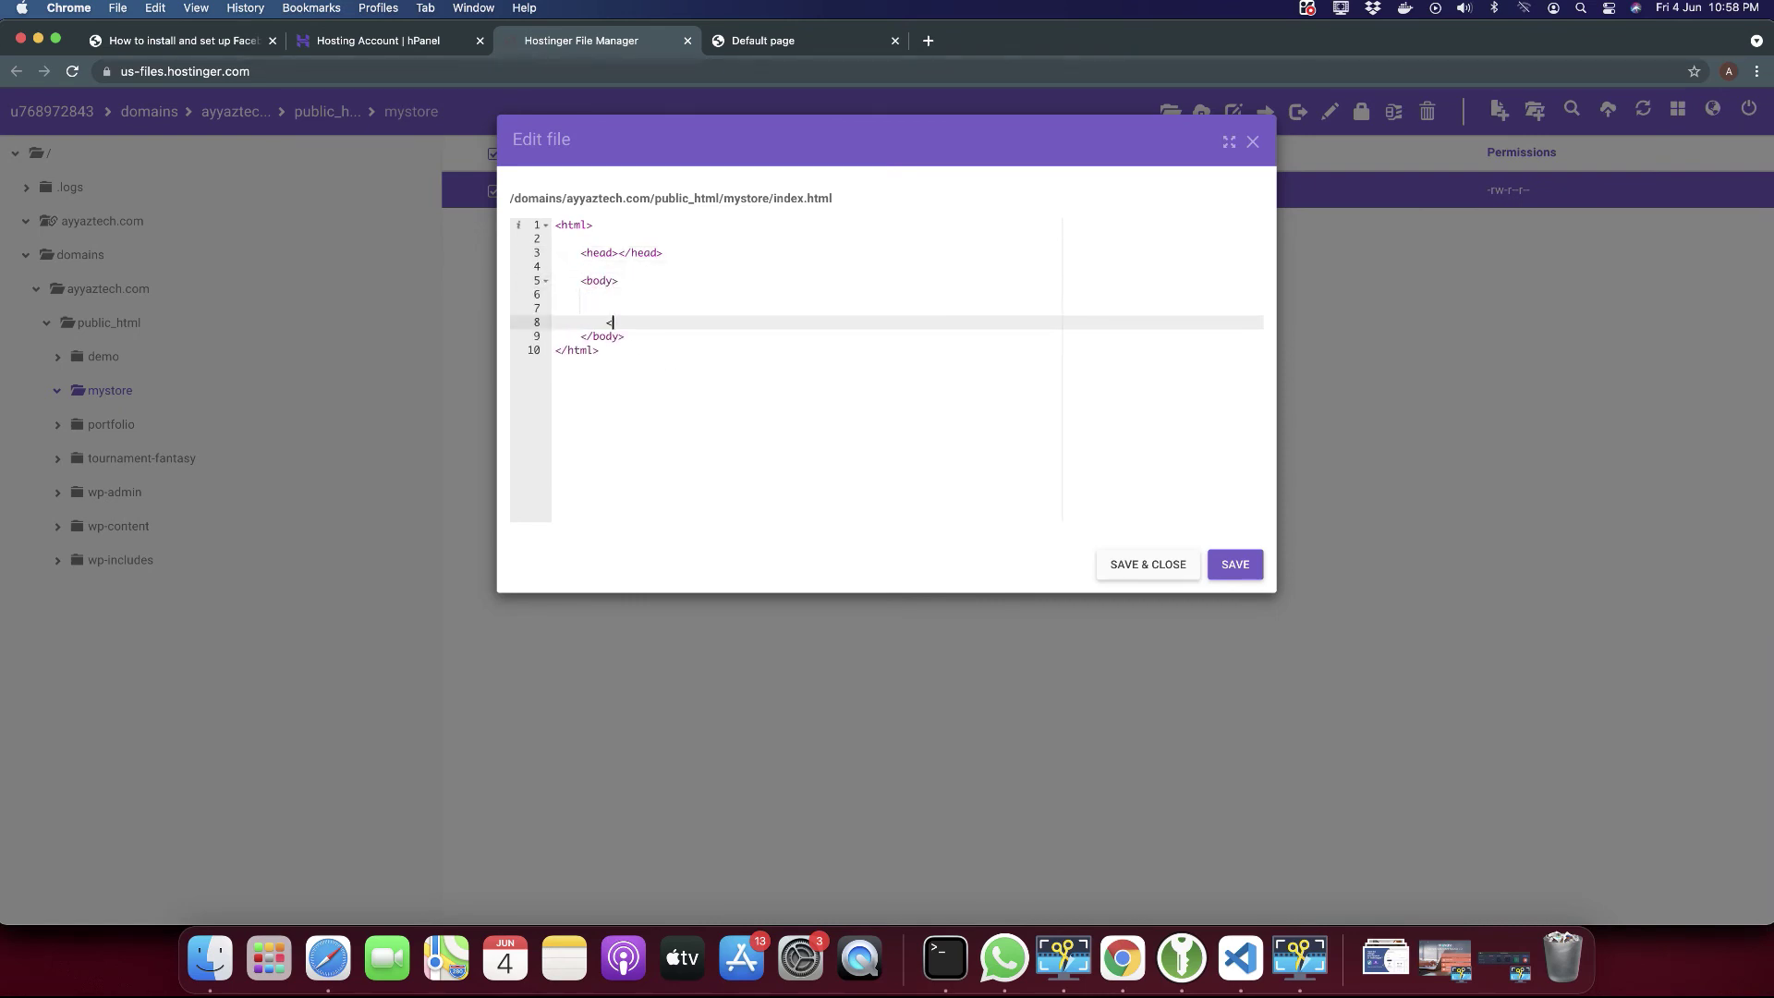
pyautogui.write('h1>Hello w')
pyautogui.write('orld')
pyautogui.click(1237, 564)
pyautogui.moveTo(706, 390); pyautogui.dragTo(514, 173)
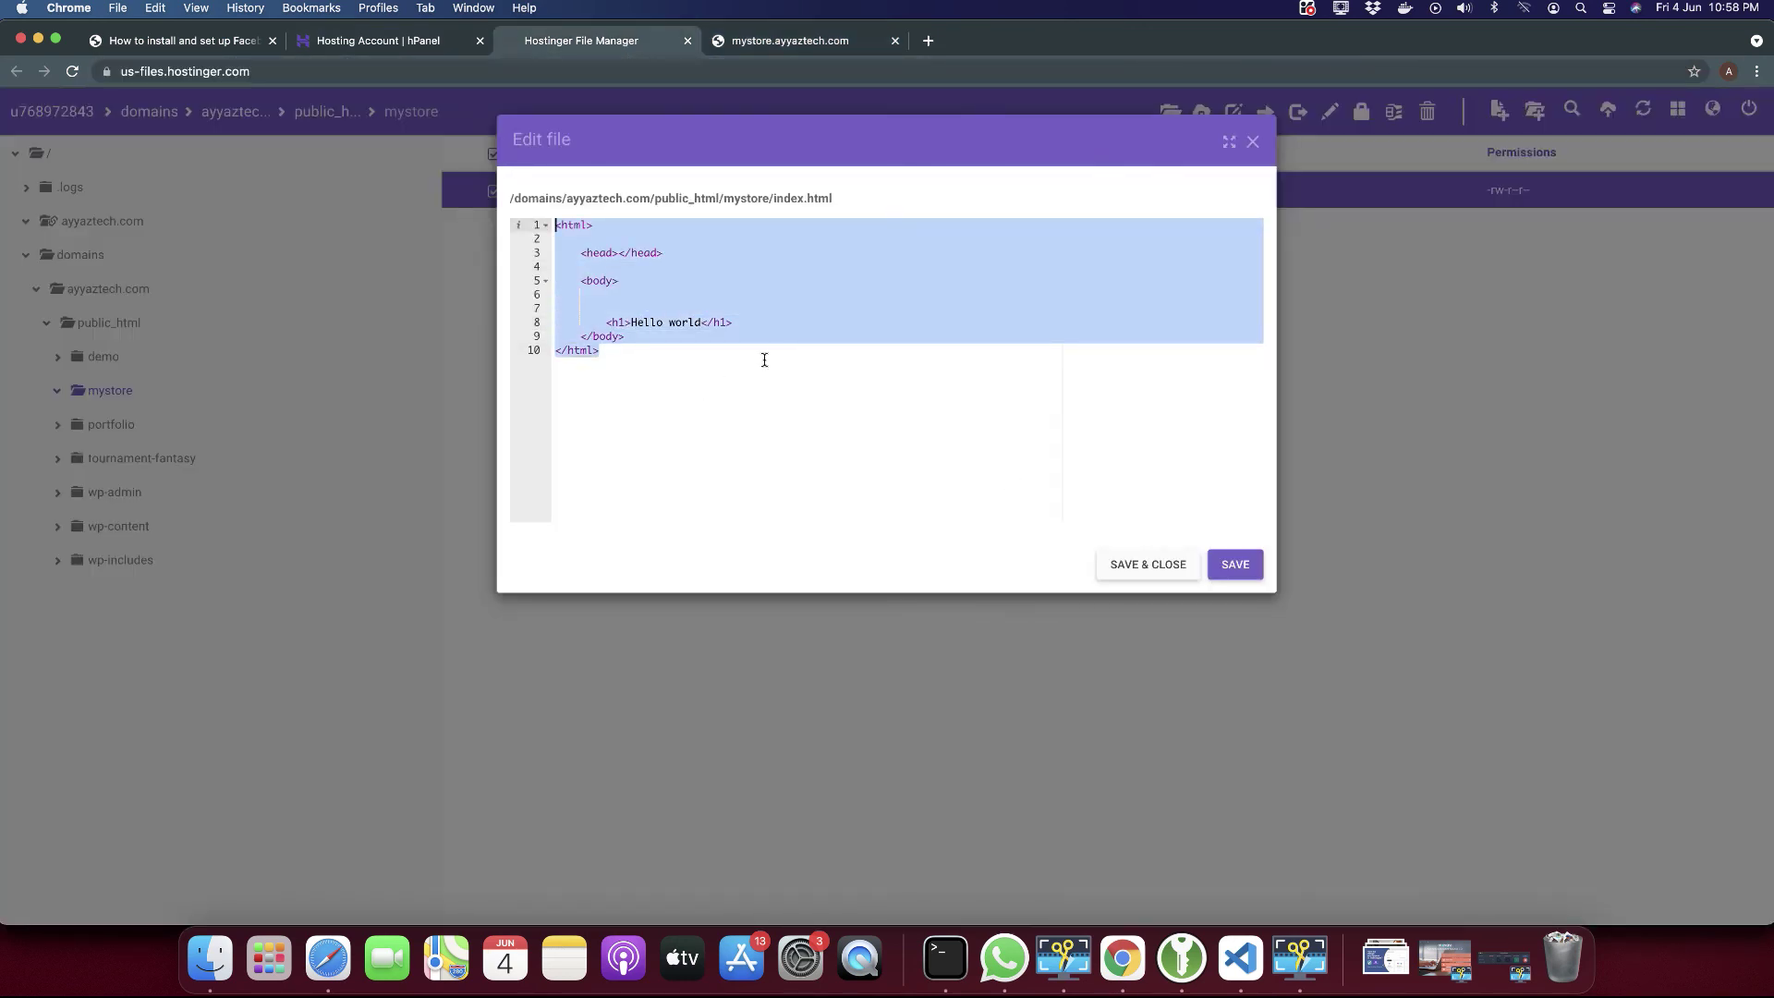
pyautogui.click(765, 359)
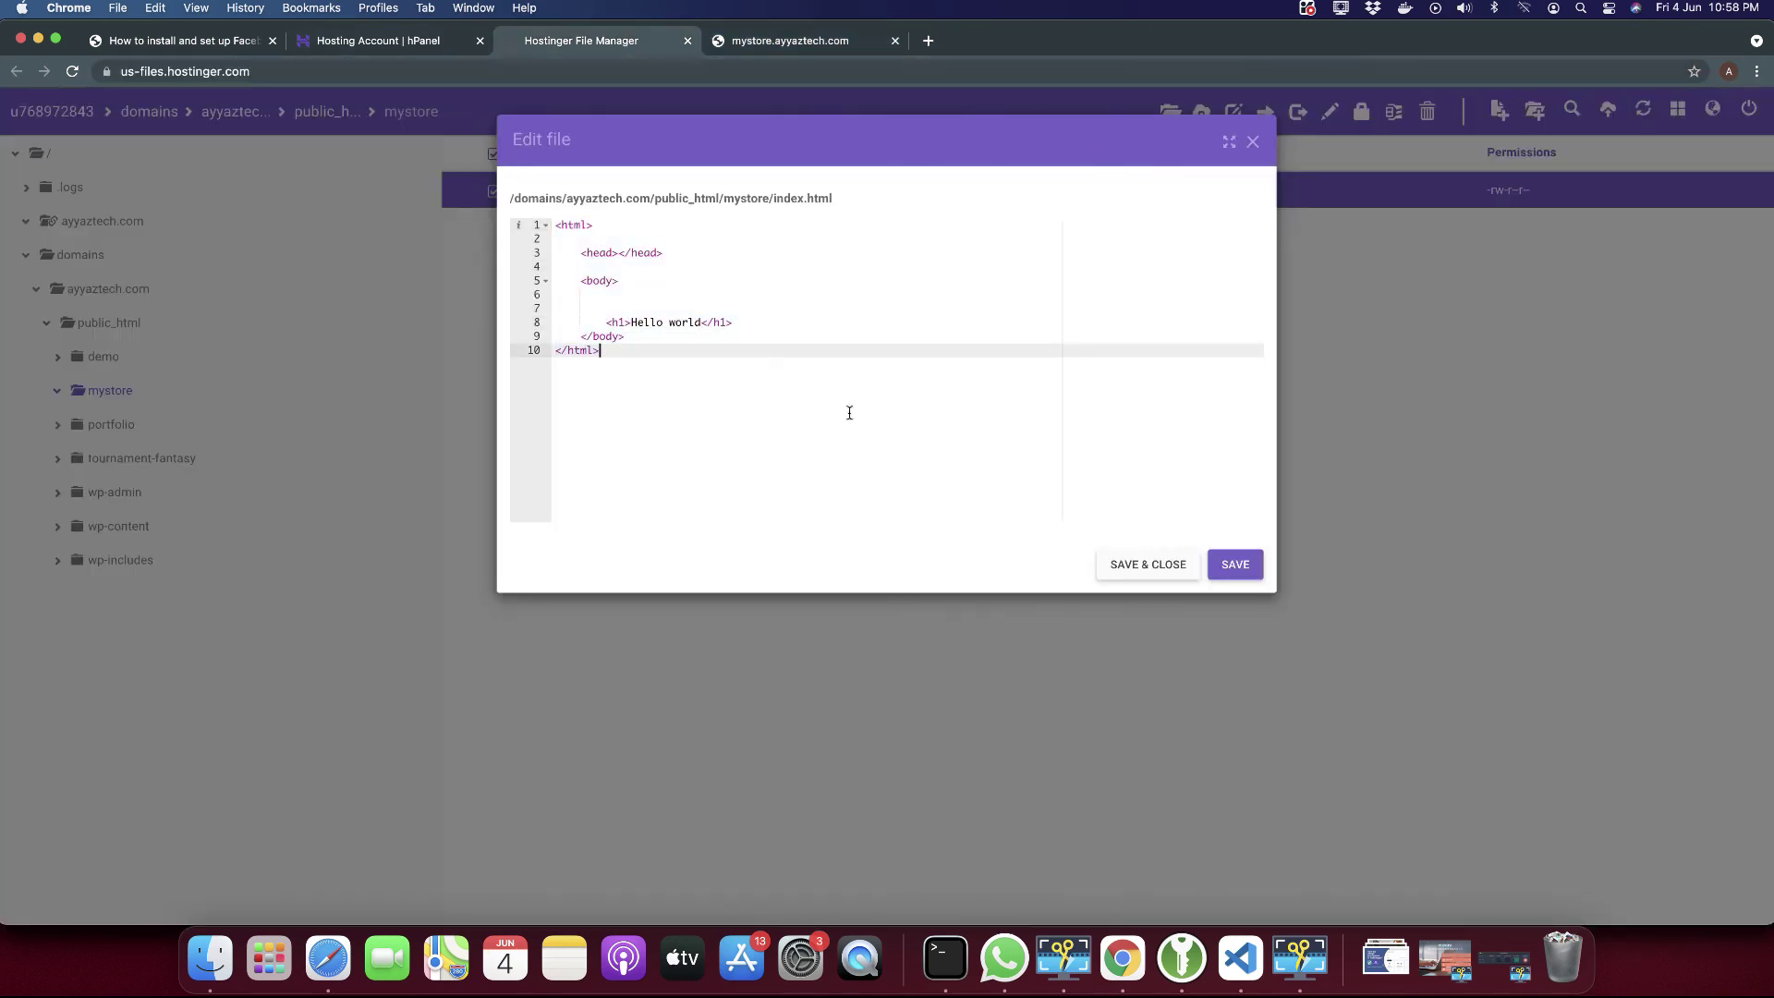
pyautogui.click(672, 255)
# Close the editor, check that mystore.ayyaztech.com shows Hello world, and return to hPanel.
pyautogui.click(1254, 143)
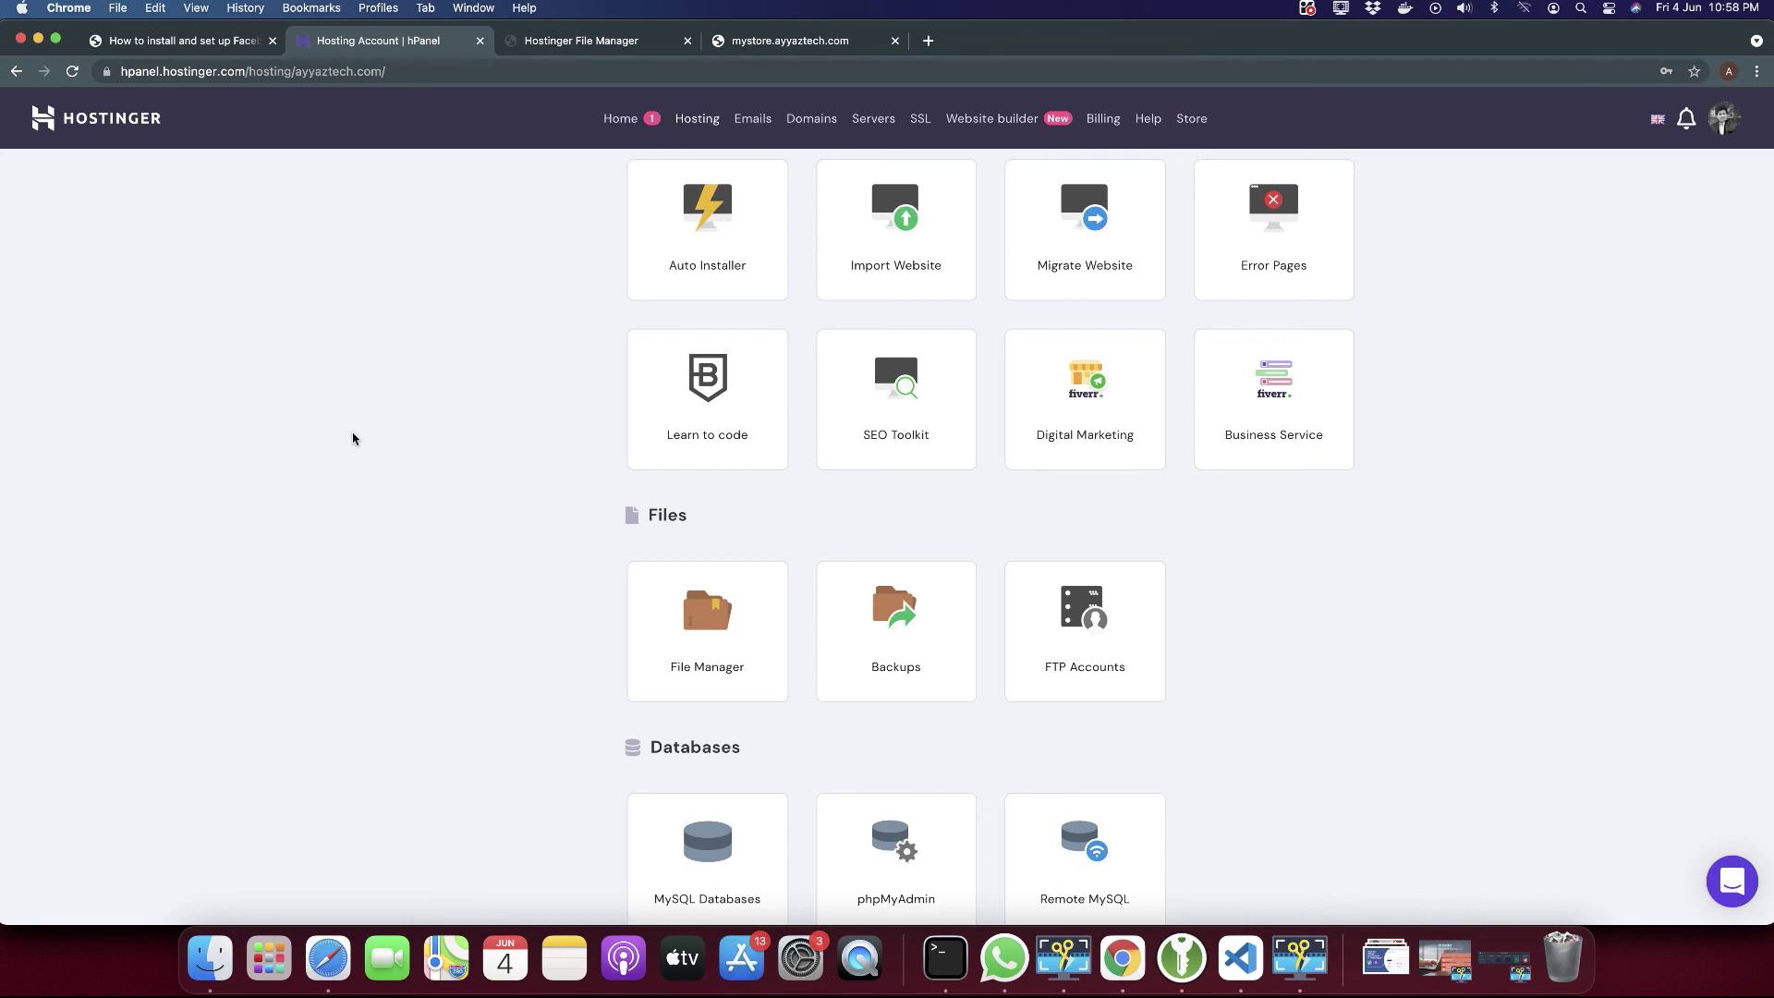
pyautogui.click(1341, 9)
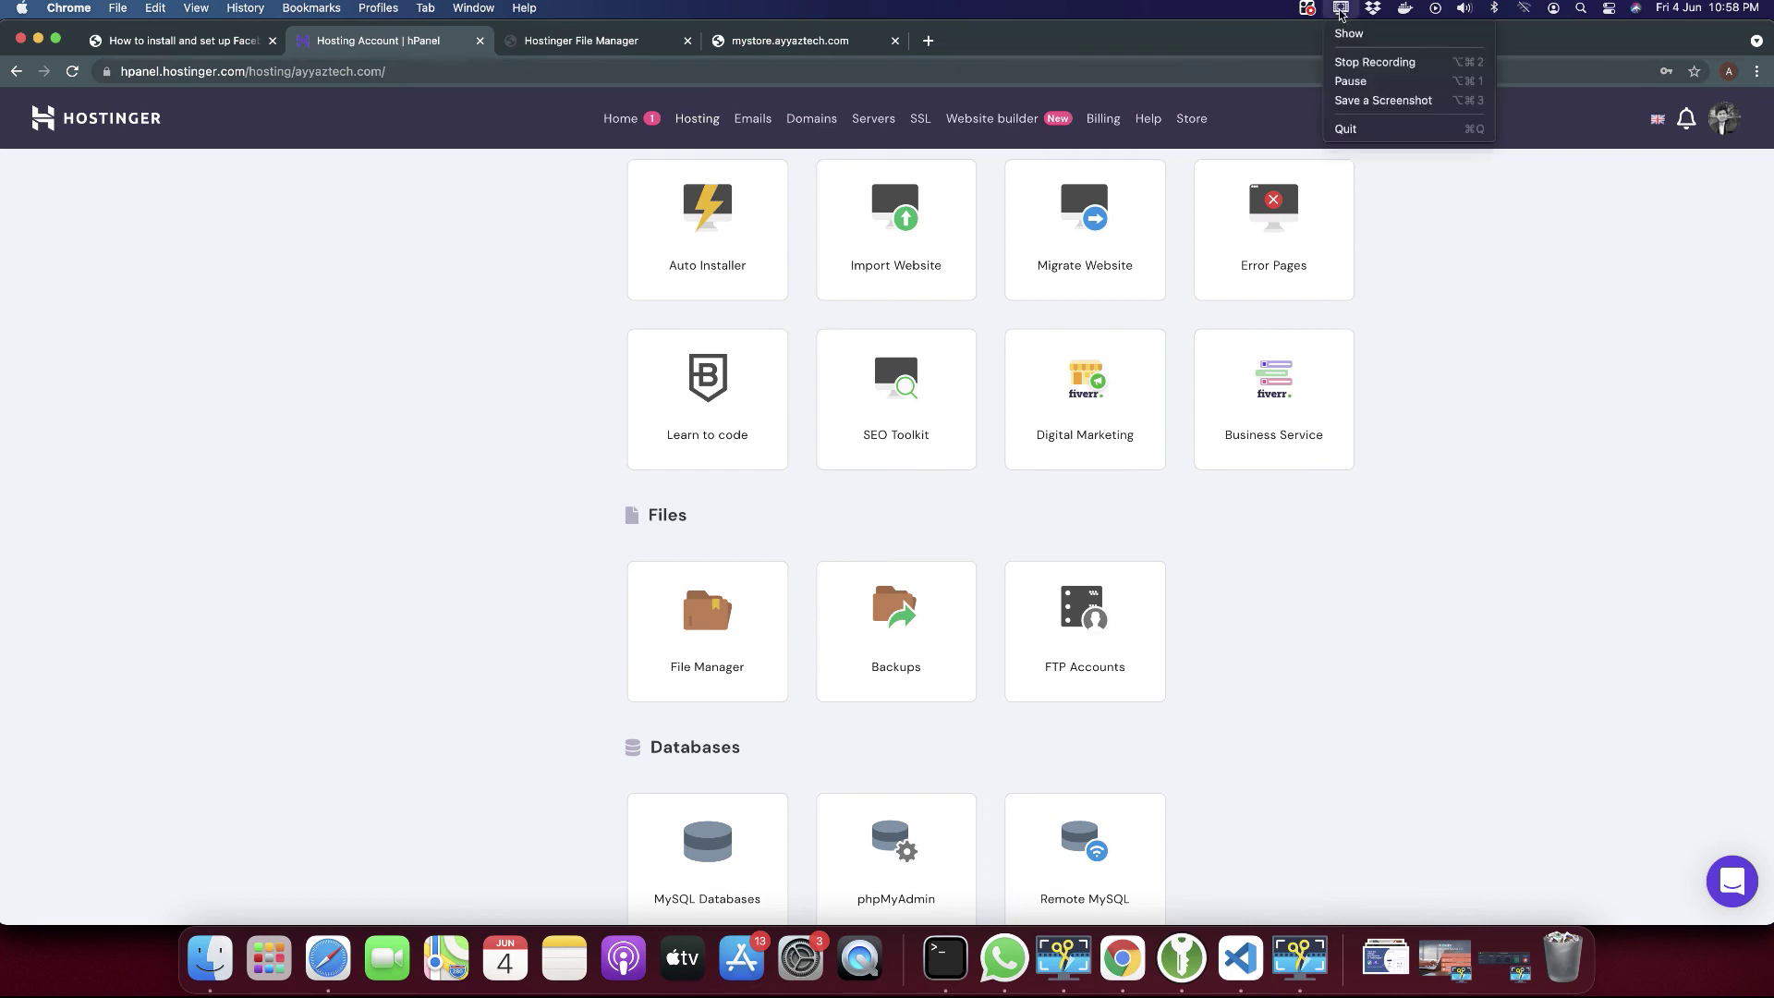